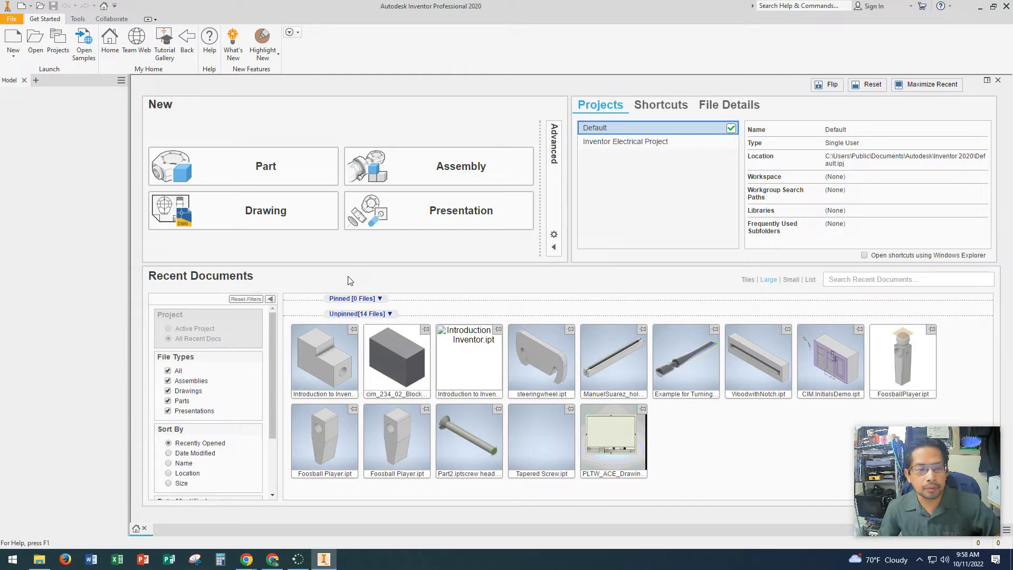
- Open the part file Introduction to Inventor.ipt from the personal ID folder on the Desktop
mouse_move(311, 392)
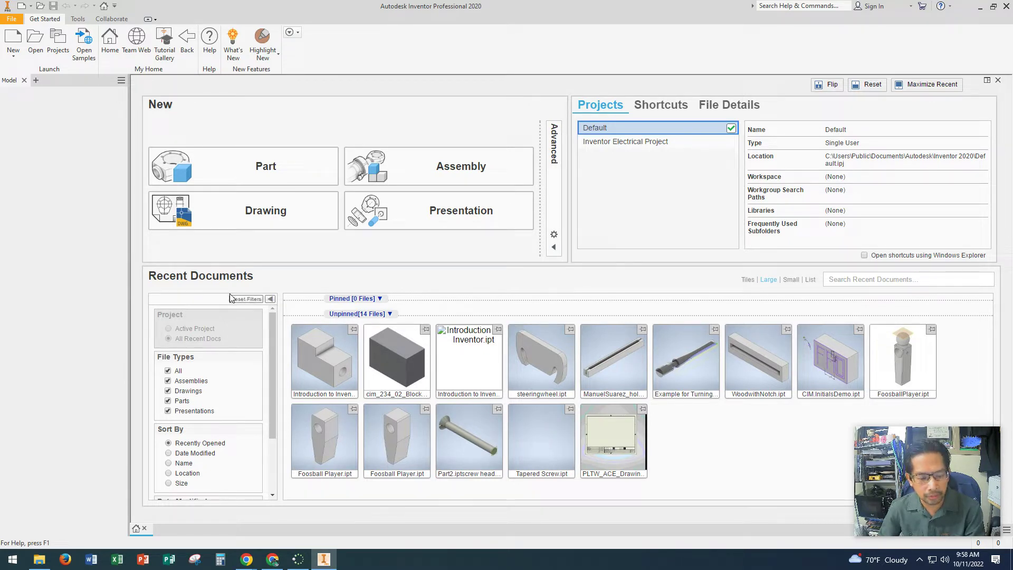
left_click(36, 44)
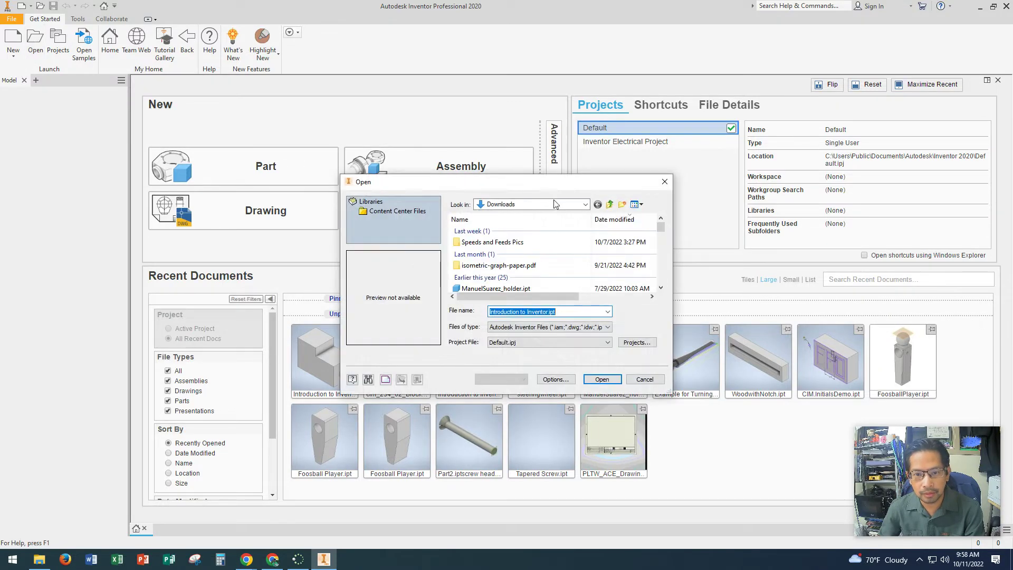
left_click(496, 204)
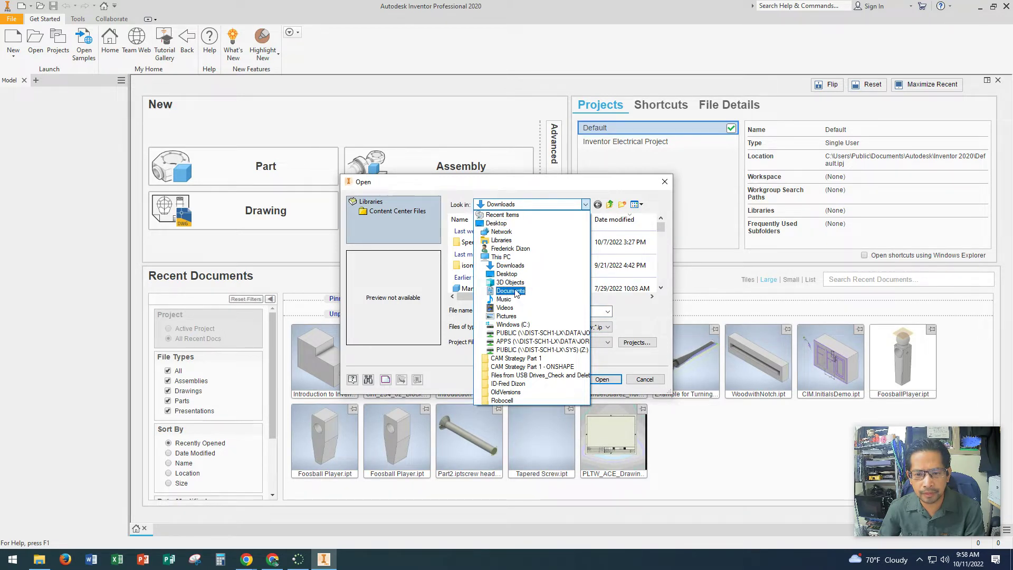
left_click(510, 275)
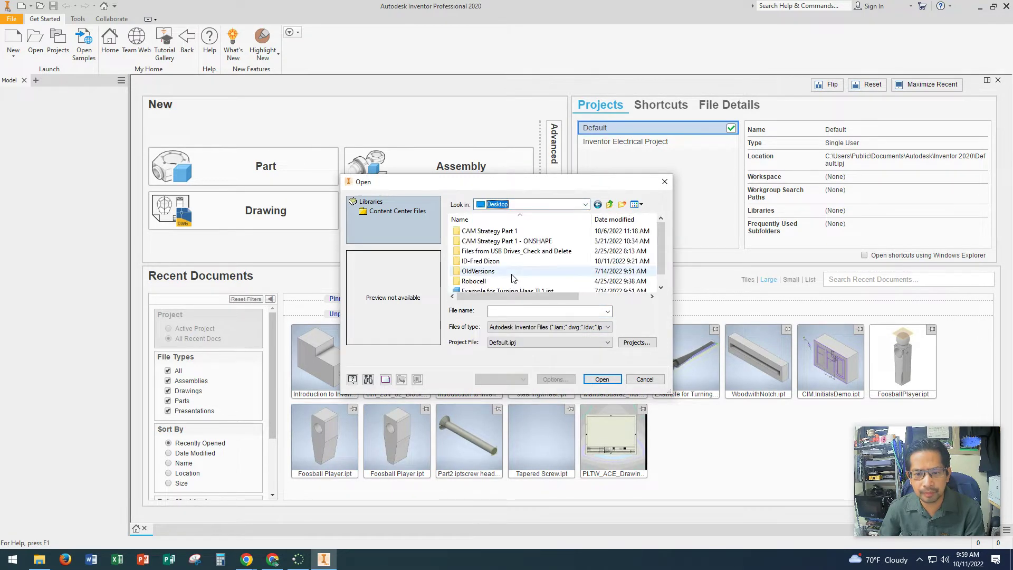
double_click(471, 262)
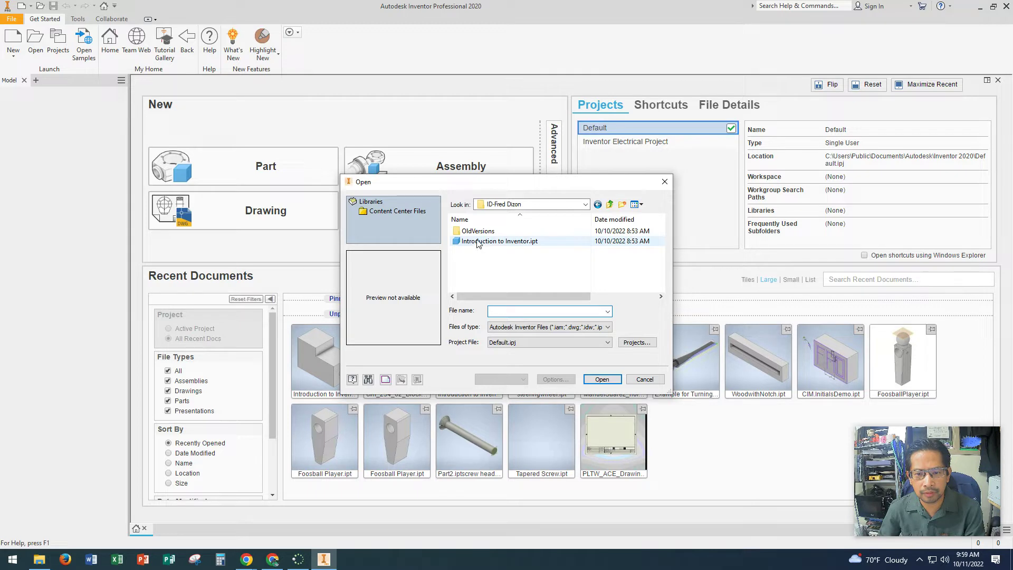
left_click(478, 243)
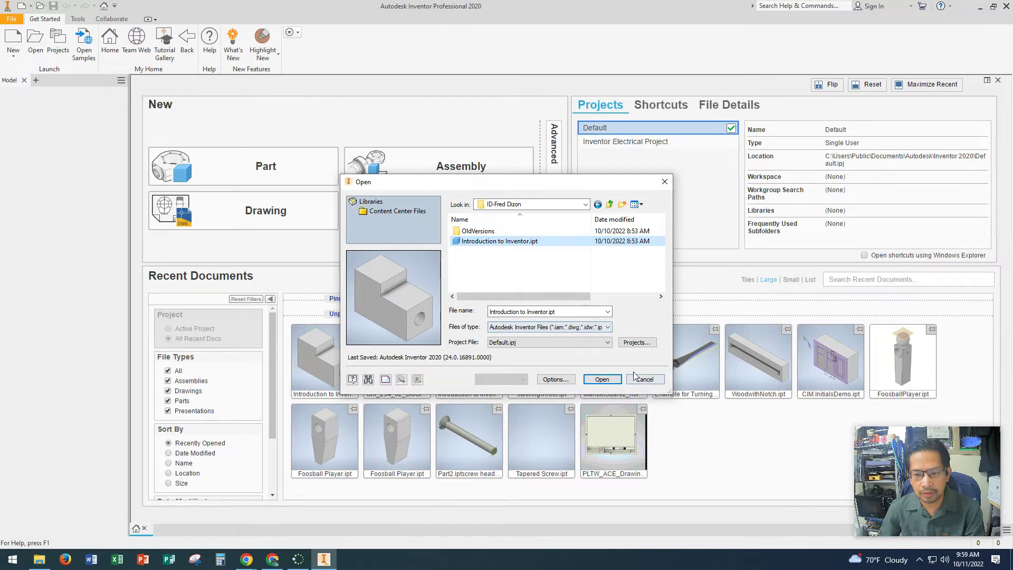
left_click(602, 379)
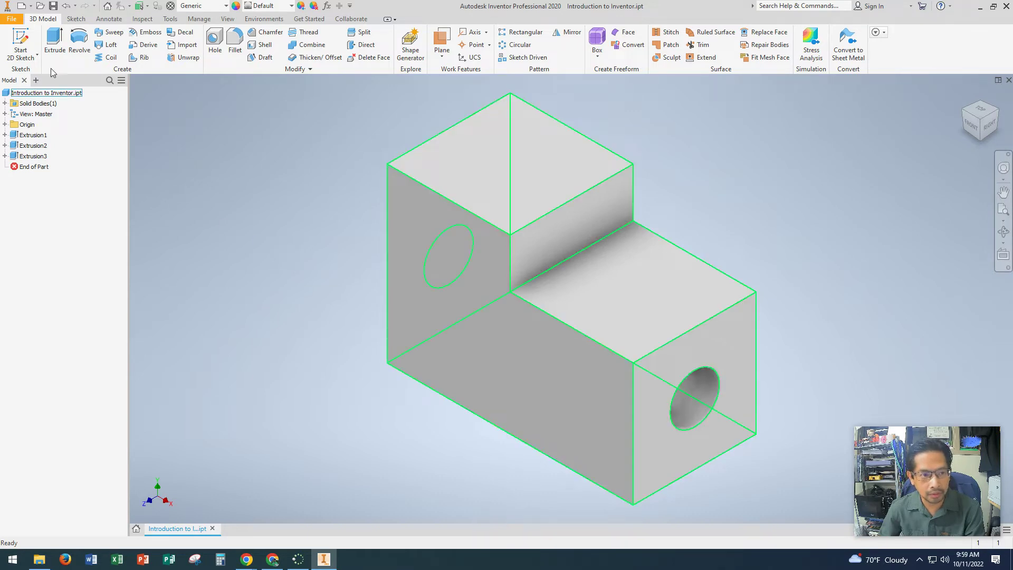
- Create a new 2D sketch on the L-shaped front face of the stepped block
left_click(23, 42)
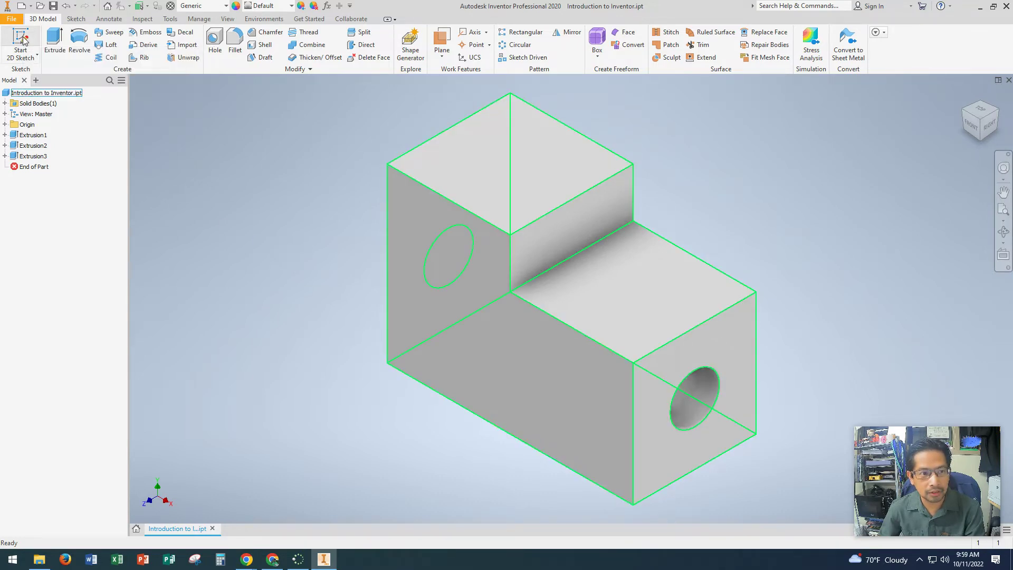
left_click(458, 264)
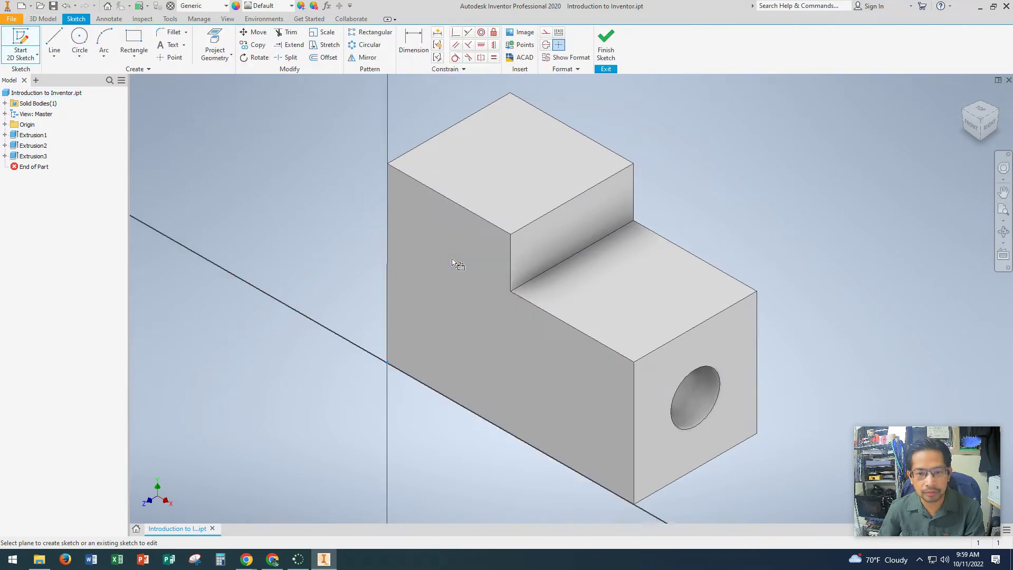
mouse_move(531, 223)
middle_mouse_down()
mouse_move(467, 248)
mouse_move(383, 323)
middle_mouse_up()
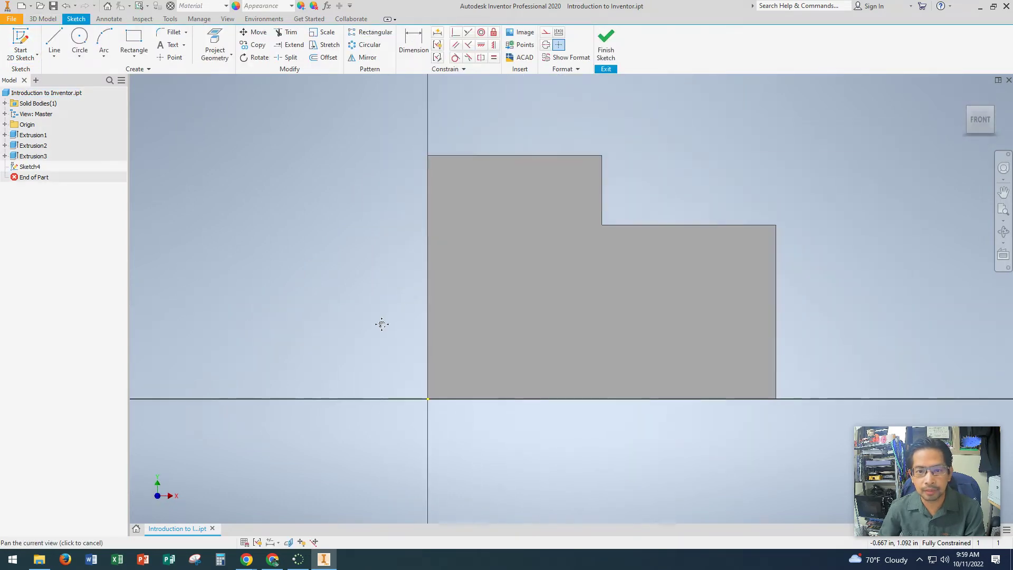
middle_click_drag(568, 221, 530, 227)
scroll(531, 227, "down", 3)
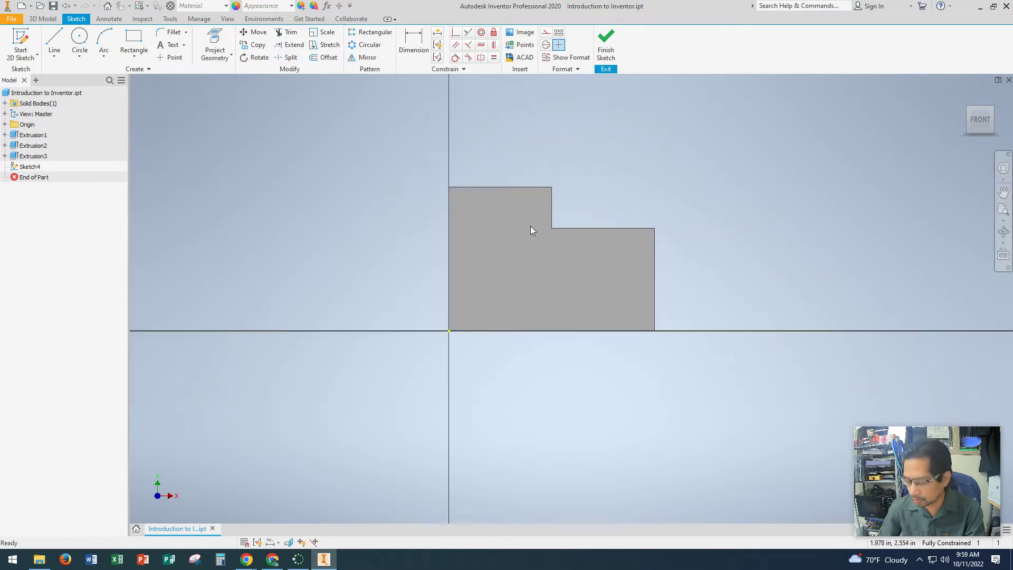
scroll(530, 230, "up", 3)
scroll(531, 230, "down", 3)
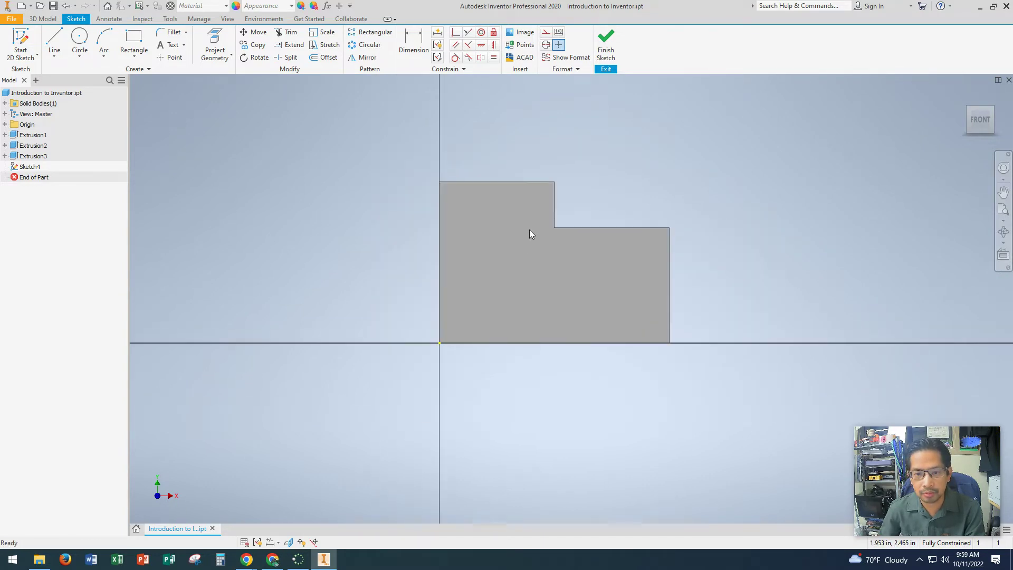
scroll(531, 230, "up", 4)
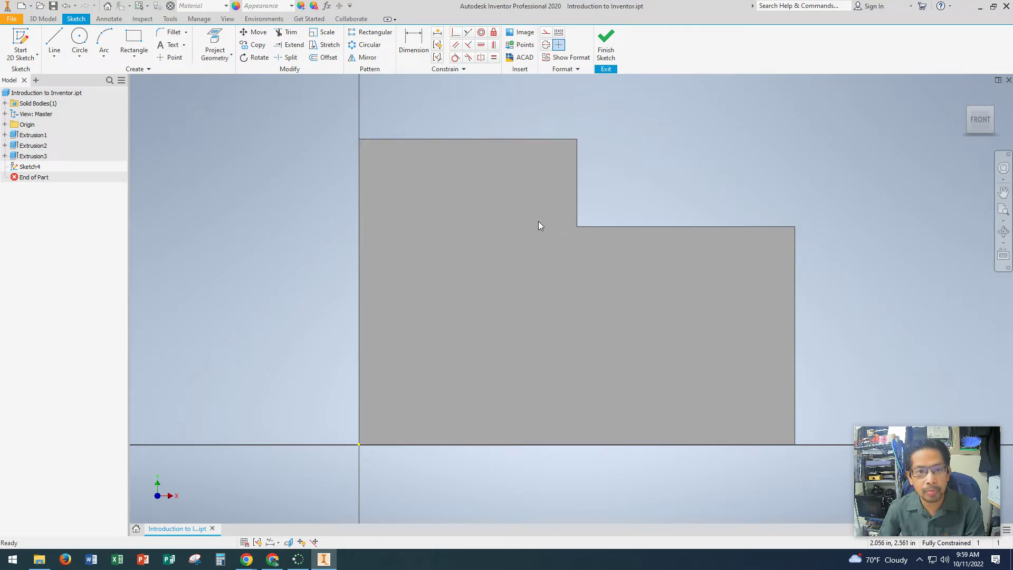
middle_click_drag(538, 223, 493, 217)
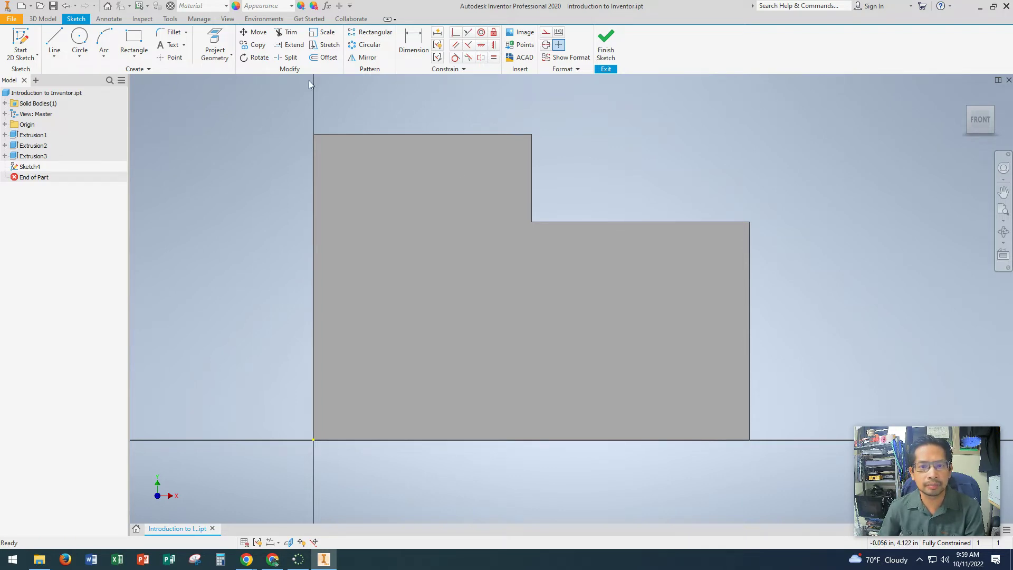
- Add the sketch text "ACE" at 1 in height on the lower front face, starting at about 1.69 in, 1.26 in
left_click(170, 46)
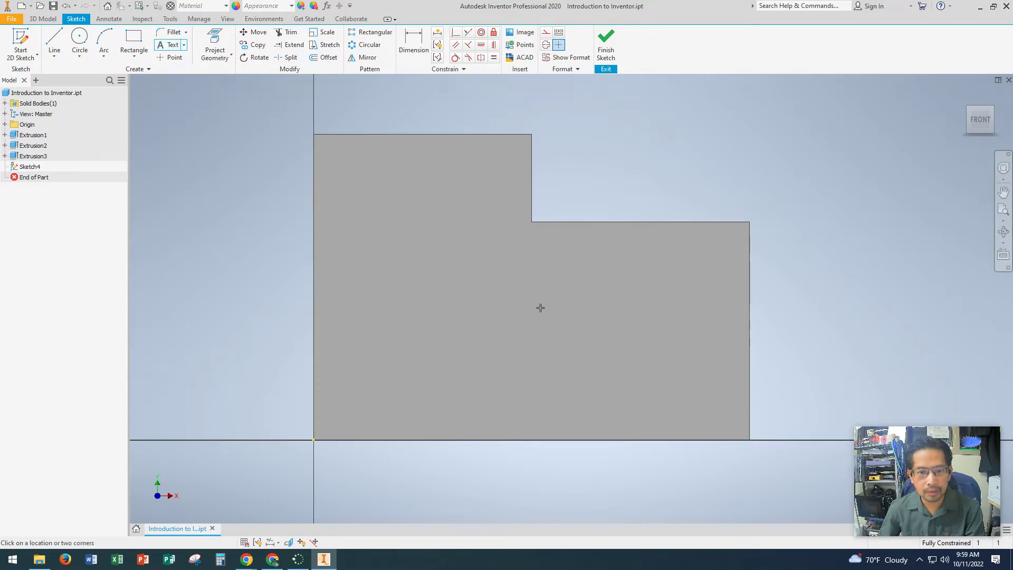
left_click(515, 332)
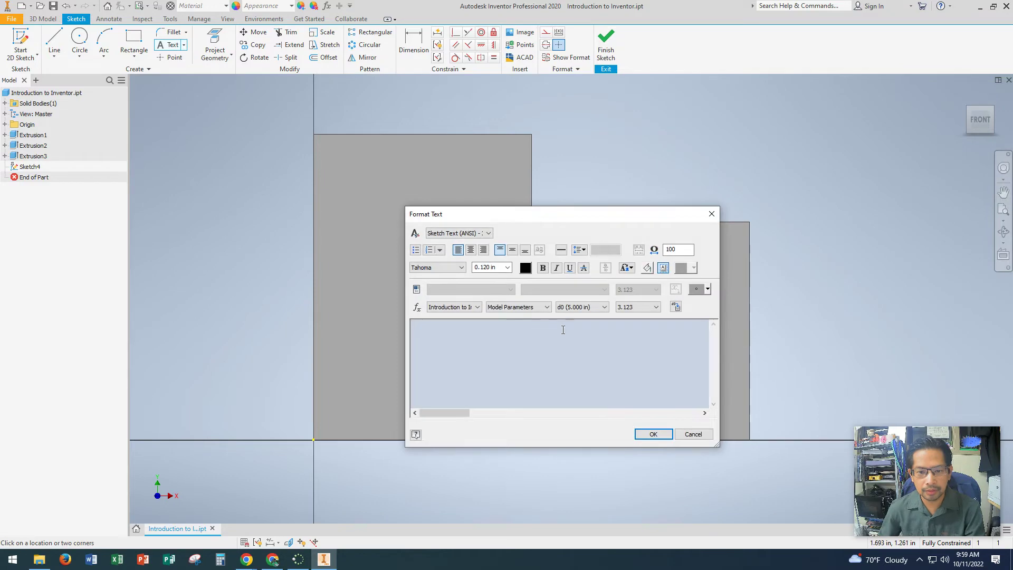
type("Ace")
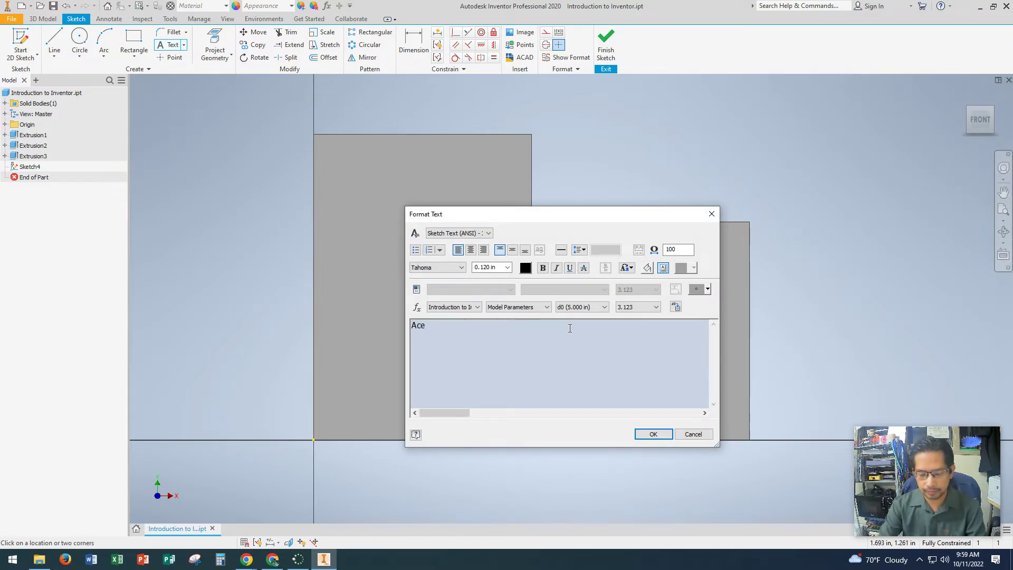
type("CE")
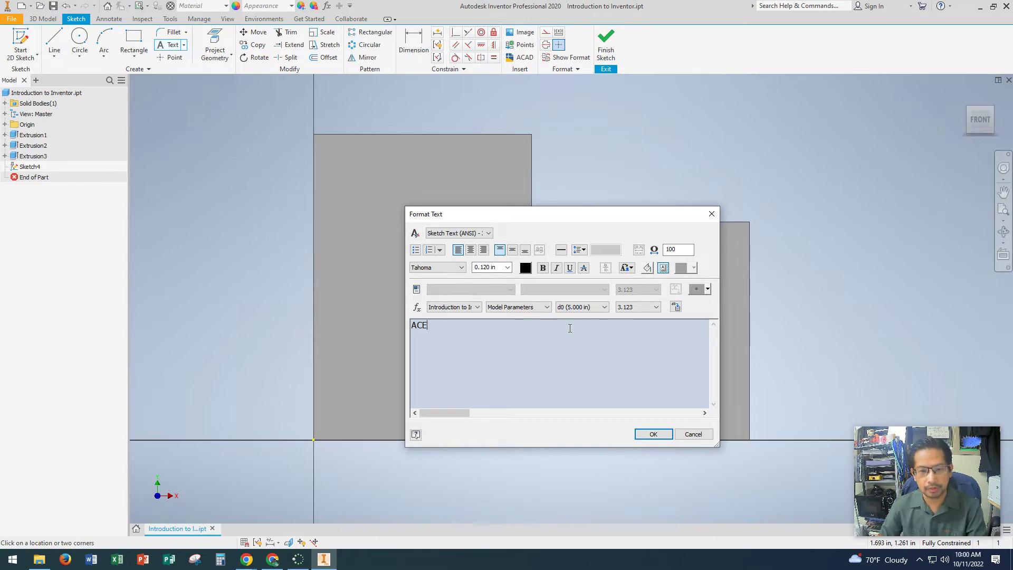
left_click_drag(436, 329, 410, 324)
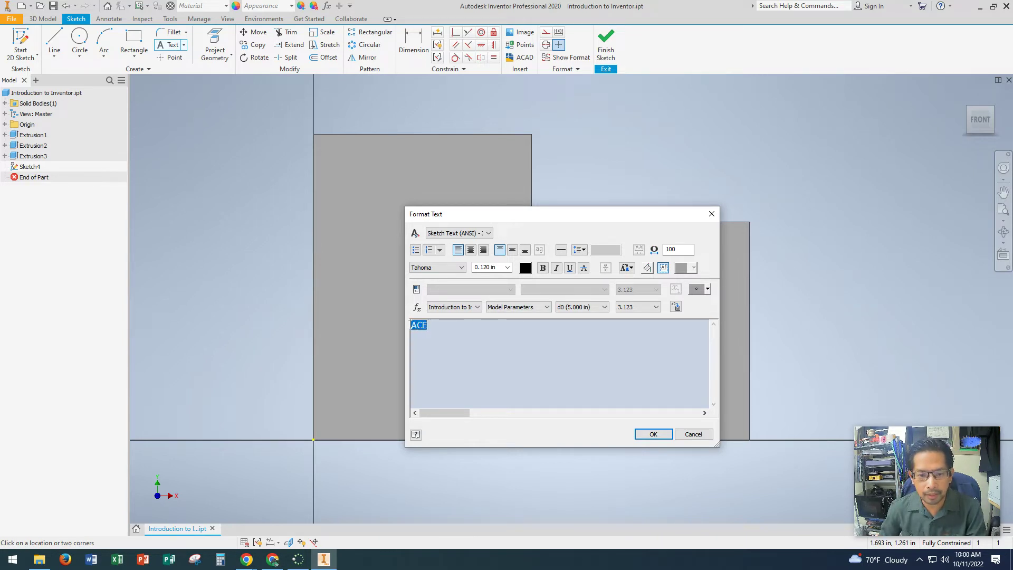
left_click(497, 268)
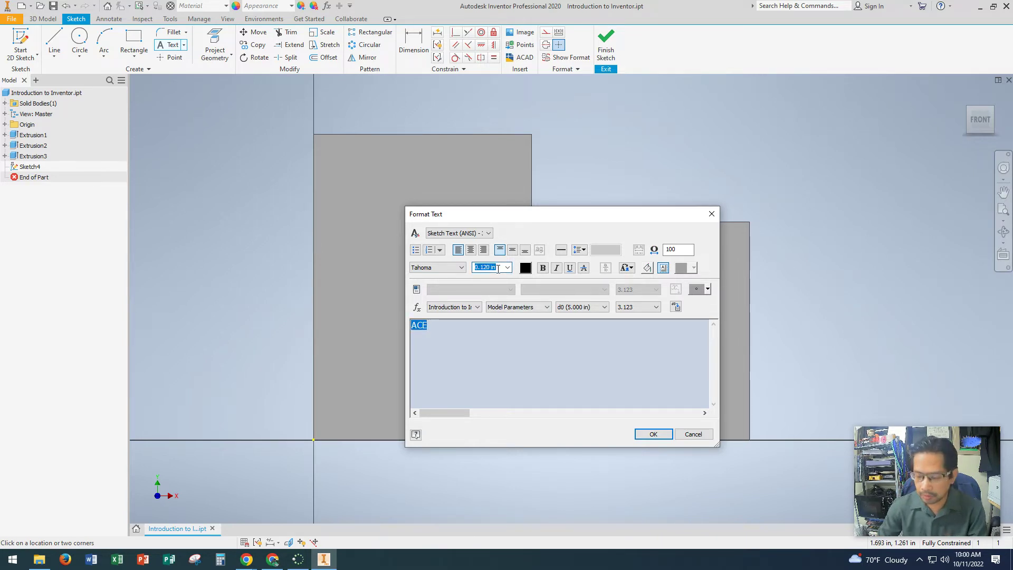
type("1")
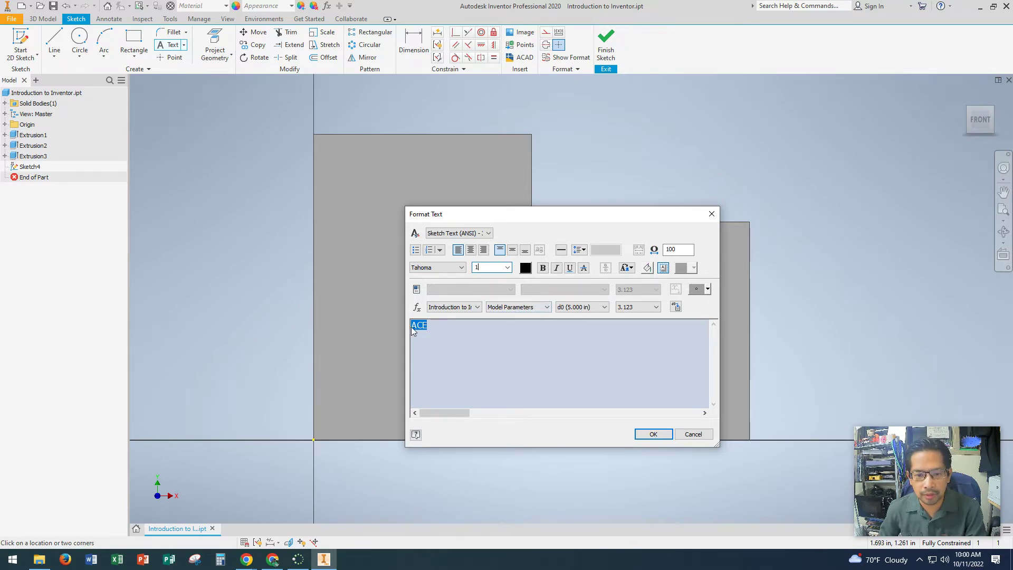
left_click(653, 433)
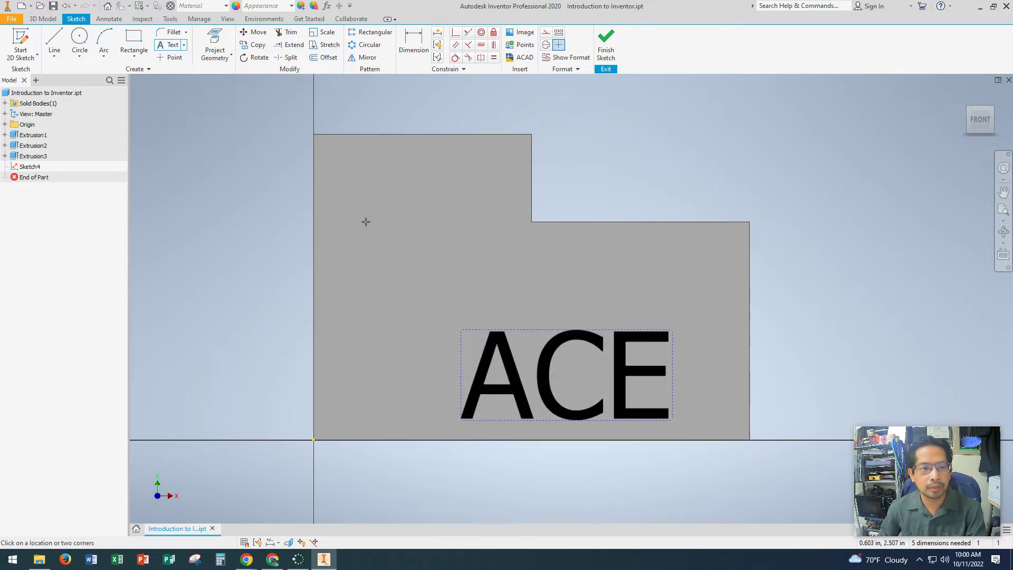
left_click(168, 47)
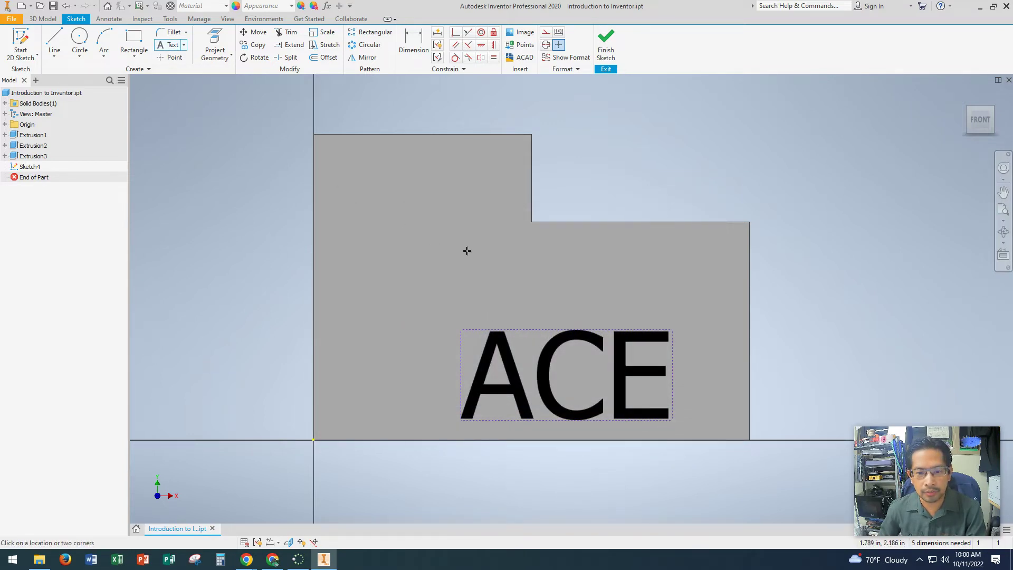
left_click(449, 248)
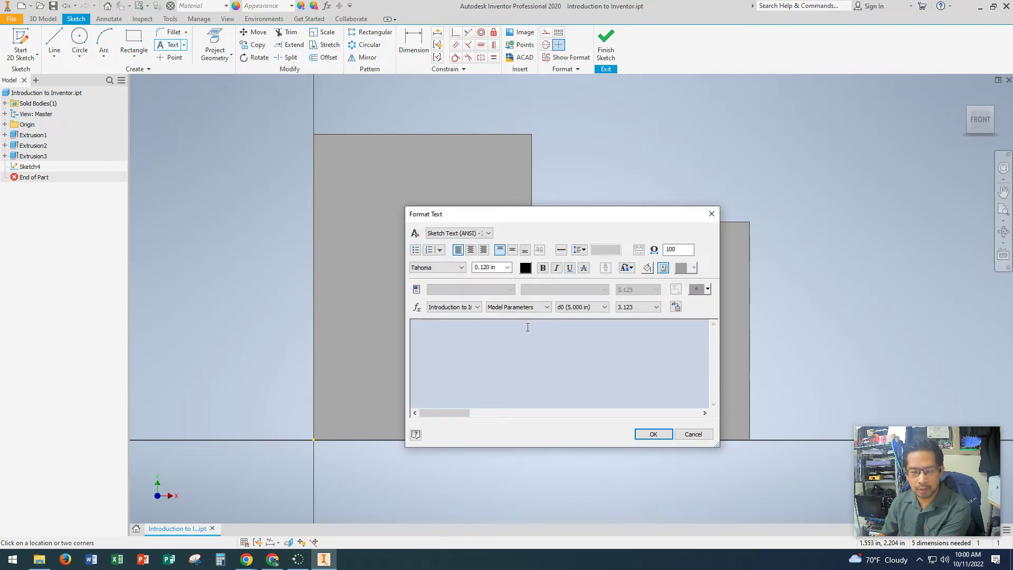
left_click(653, 434)
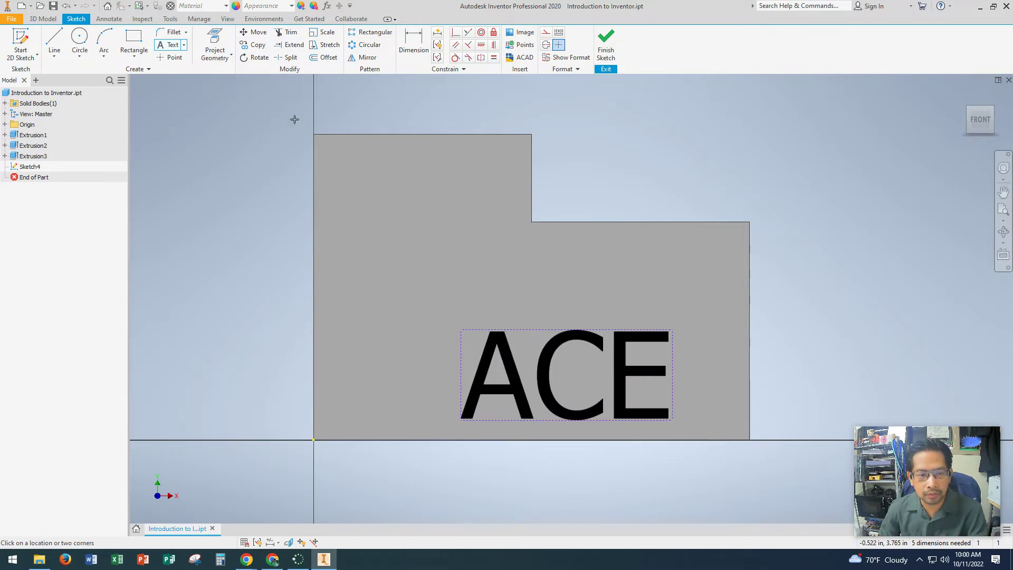
right_click(249, 249)
left_click(194, 247)
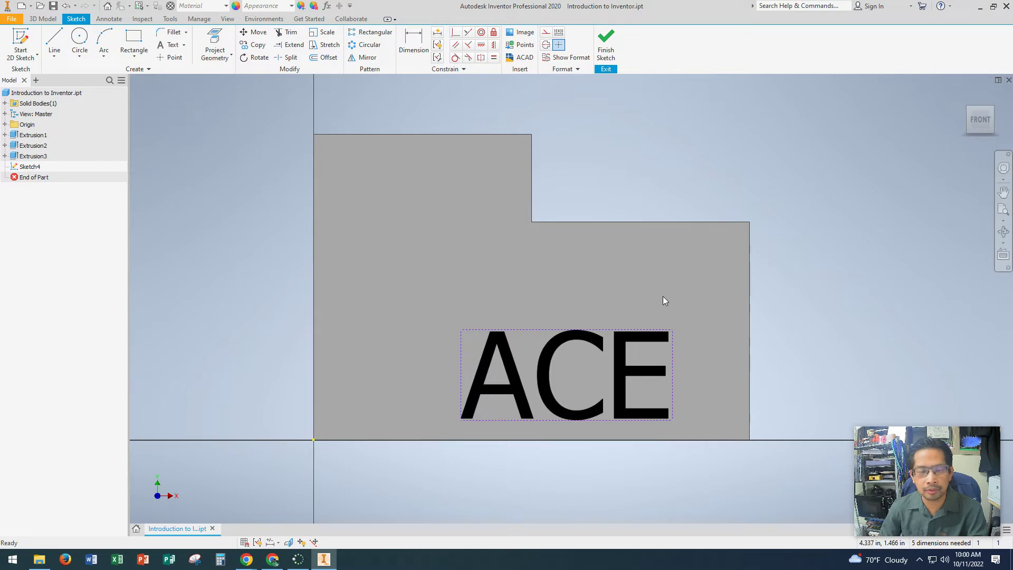
- Try to rotate the ACE text about the upper-left corner of its text box
left_click(256, 57)
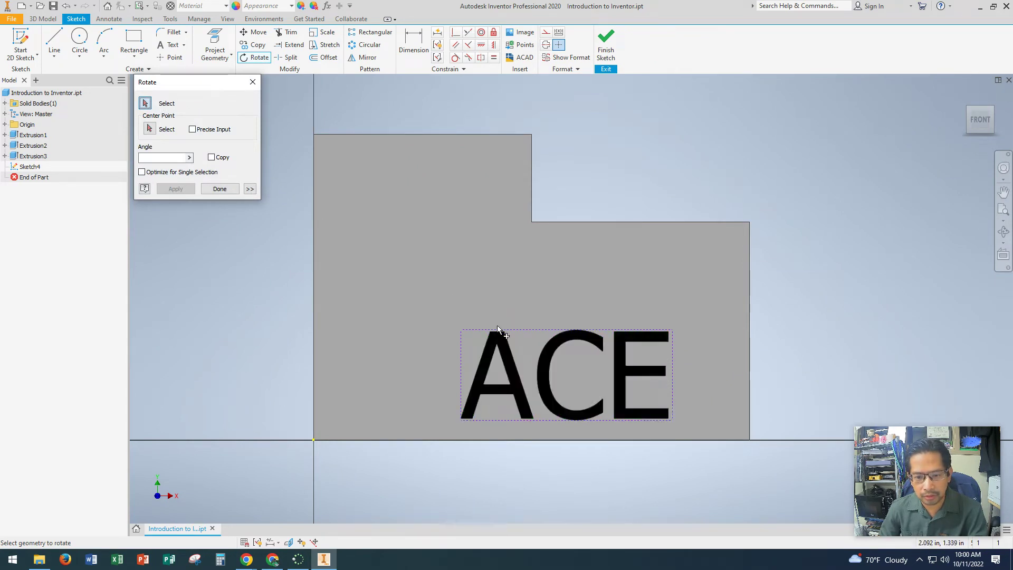
left_click(507, 359)
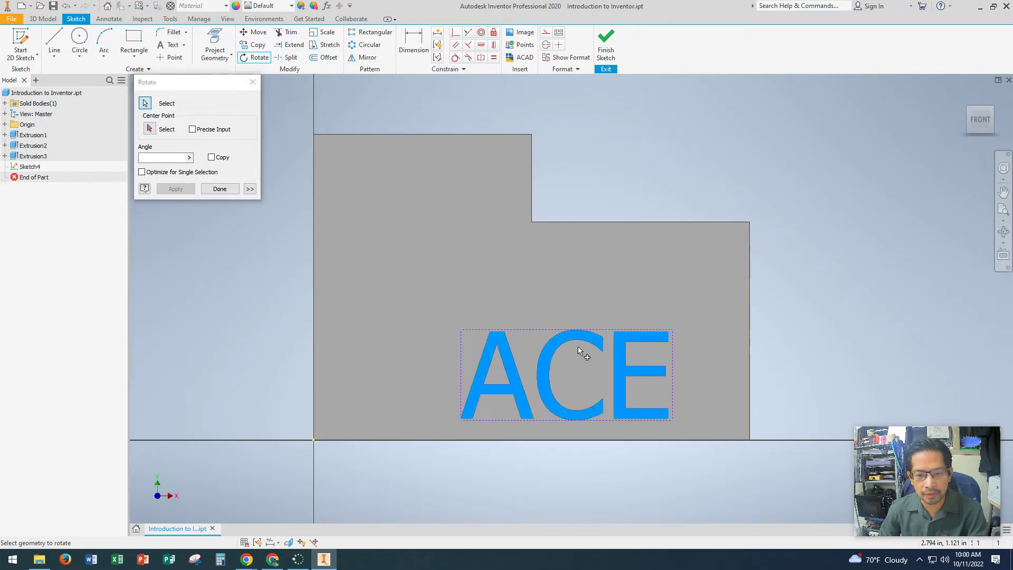
left_click(150, 129)
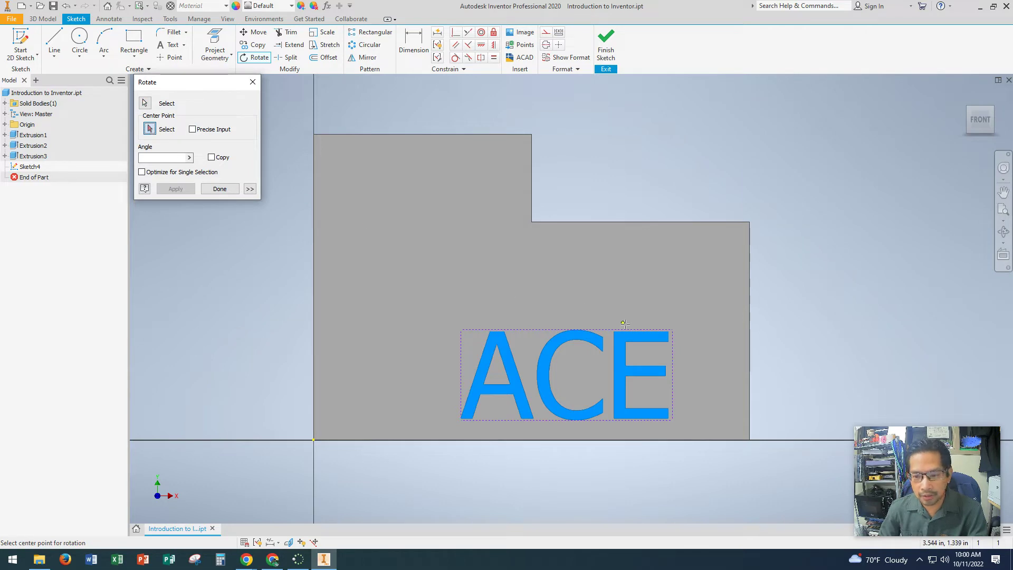
left_click(462, 330)
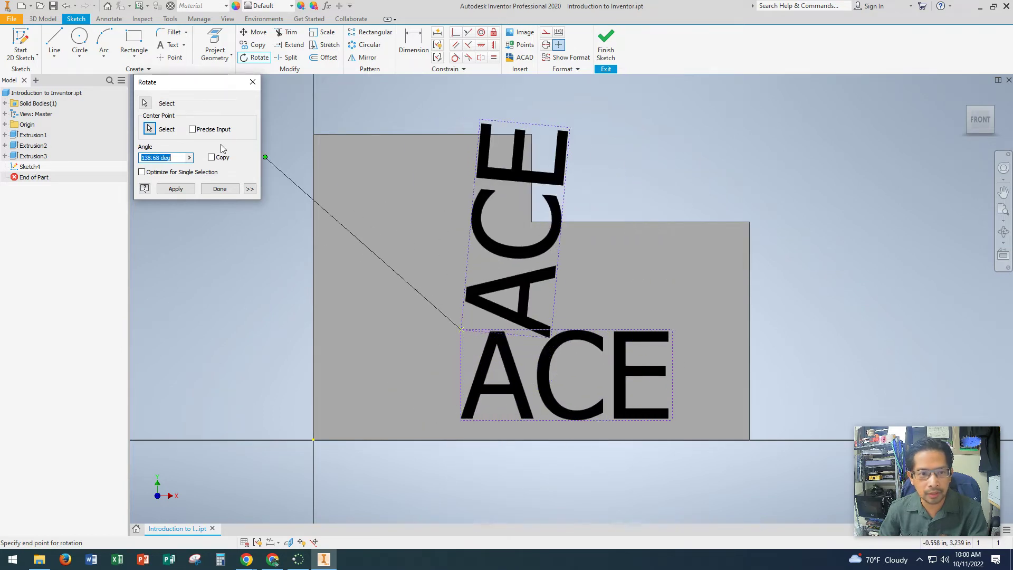
- Try the text rotation about the upper-right corner of its box at 200 and 180 degrees, and end the Rotate command
left_click(155, 130)
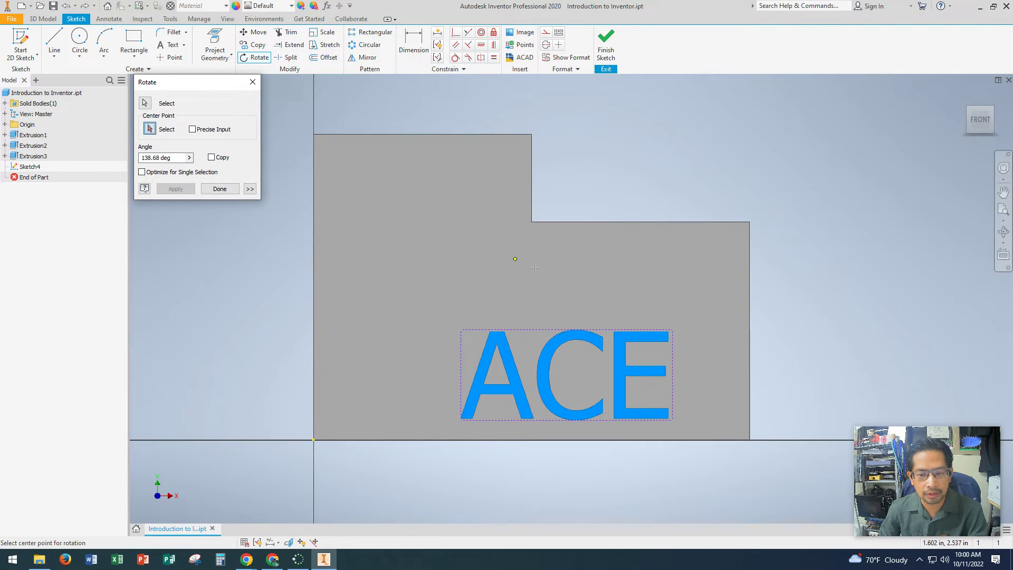
left_click(673, 330)
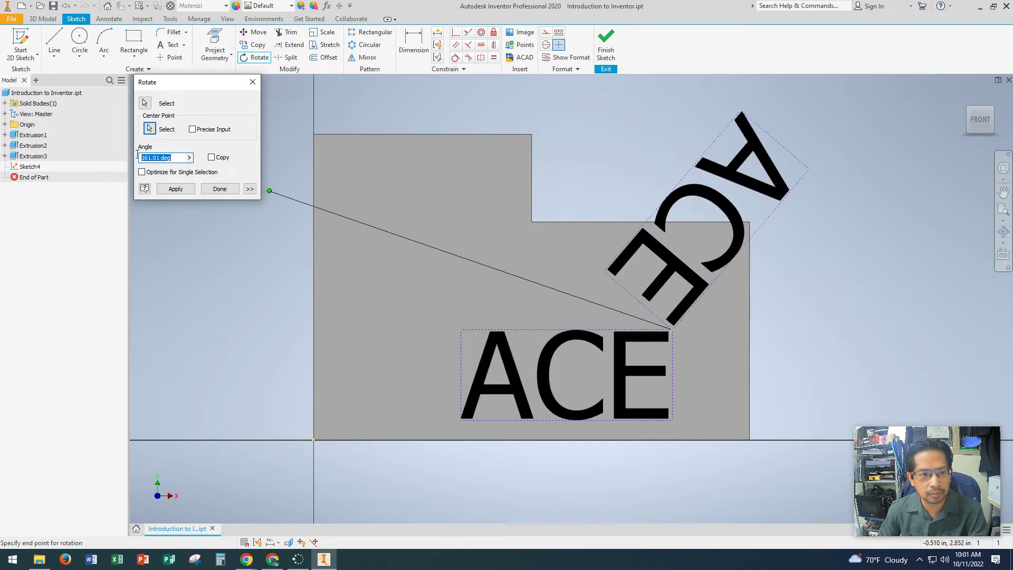
type("200")
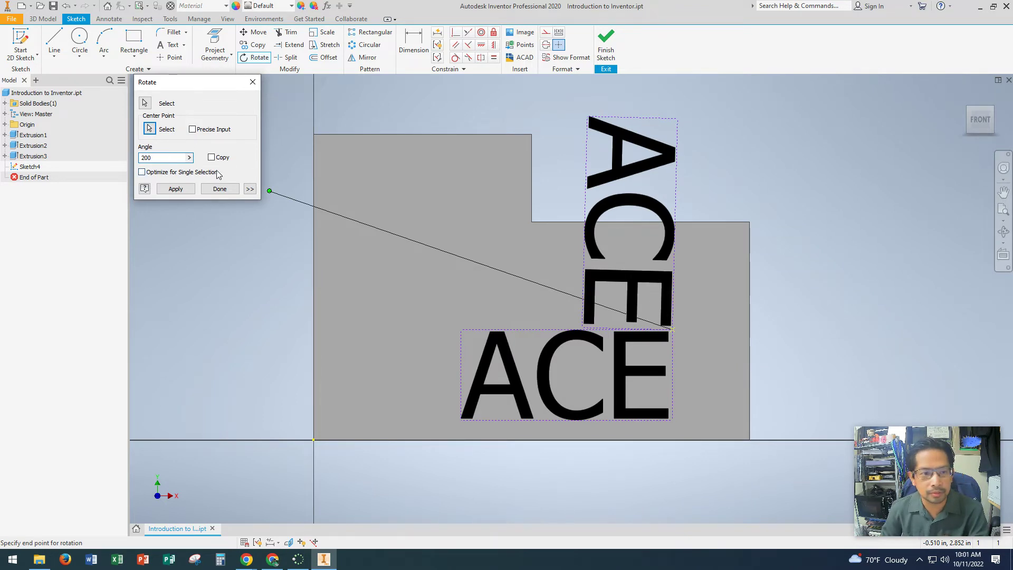
double_click(157, 159)
type("180")
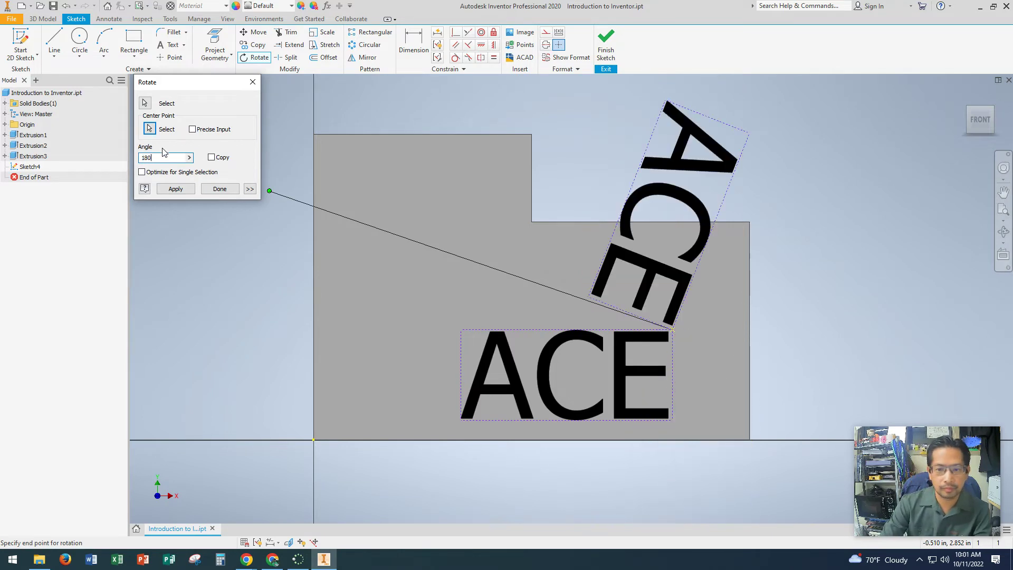
left_click(208, 194)
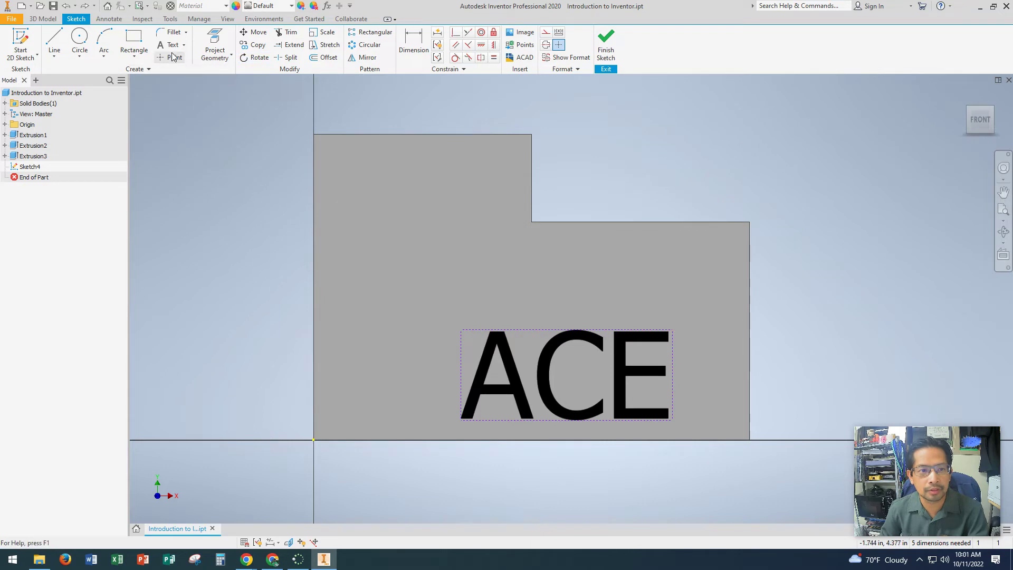
- Rotate the ACE text about the upper-right corner of its text box so that it reads vertically downward
left_click(252, 58)
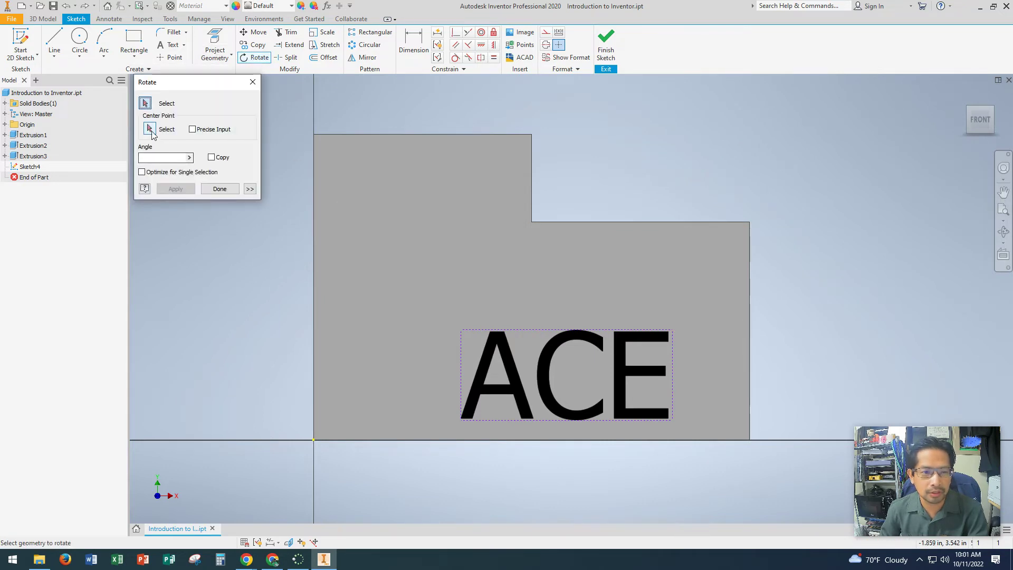
left_click(503, 341)
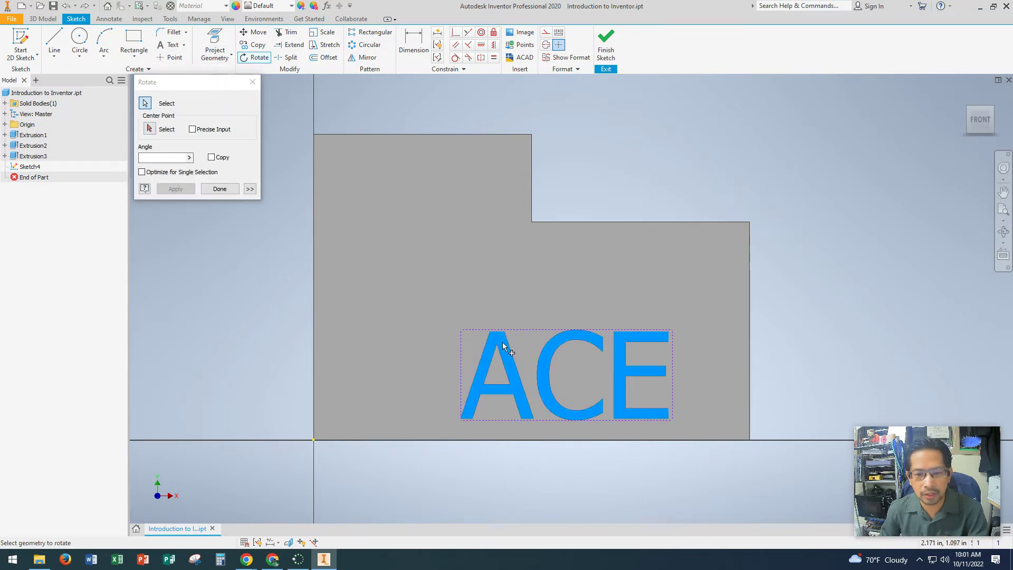
left_click(150, 131)
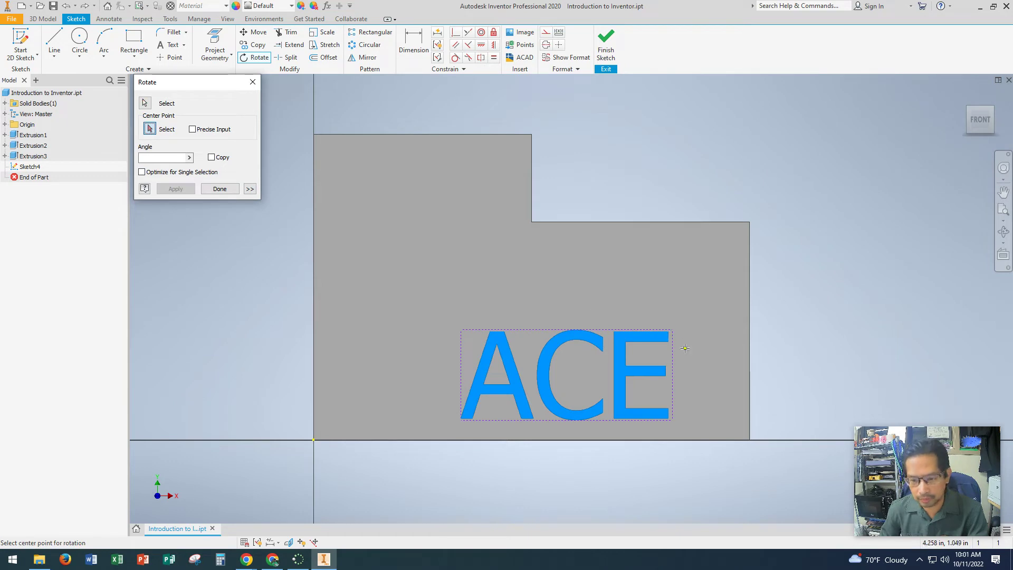
left_click(674, 330)
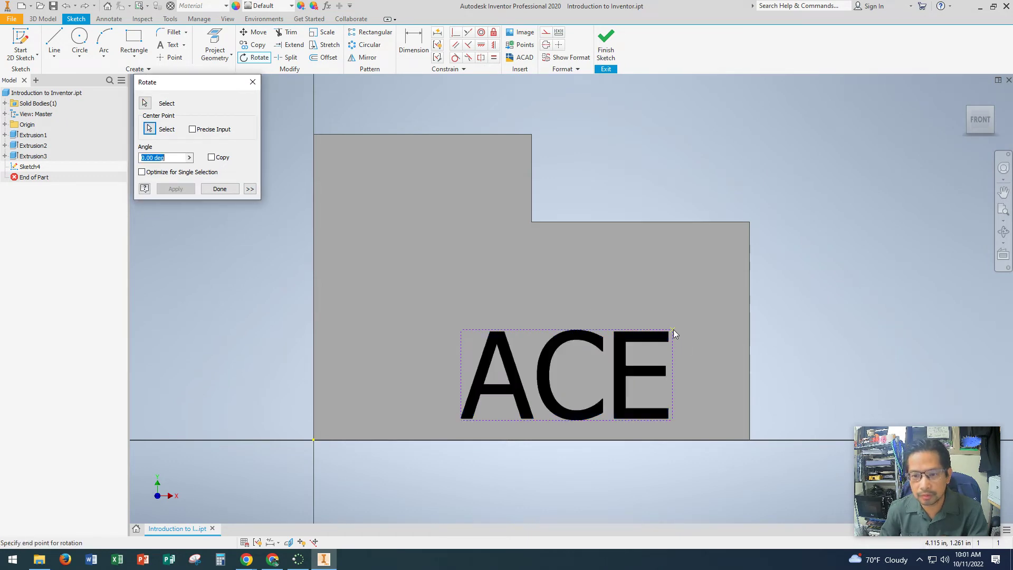
left_click(674, 379)
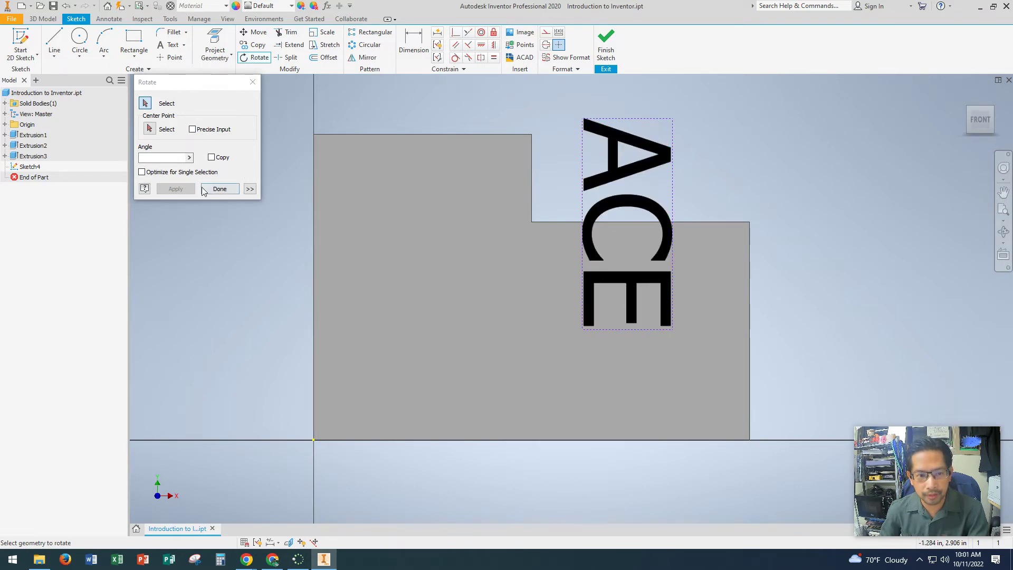
left_click(229, 189)
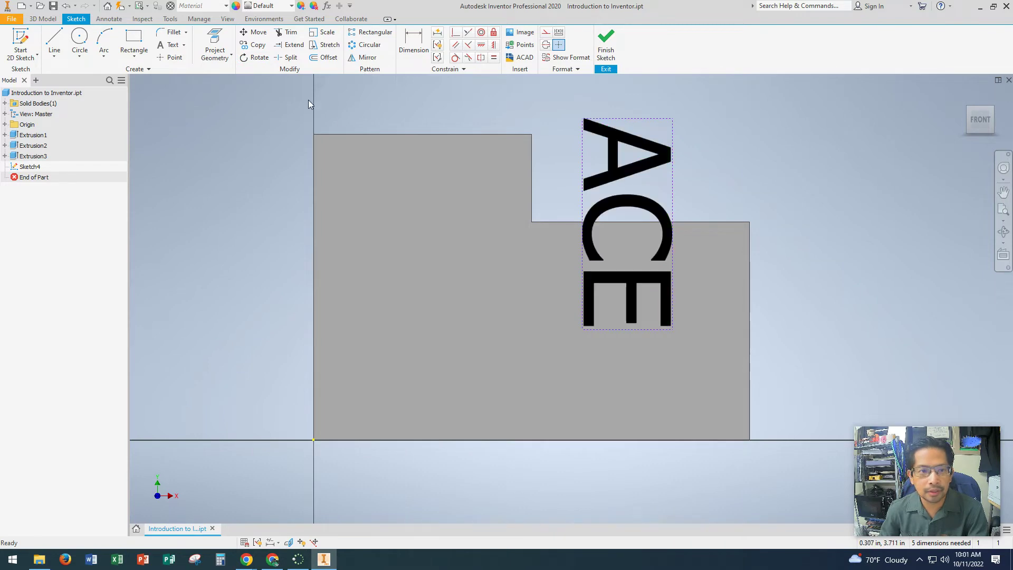
- Move the vertical ACE text by the lower-right corner of its box to just inside the face's lower-right corner, at about 4.90 in, 0.06 in
left_click(632, 209)
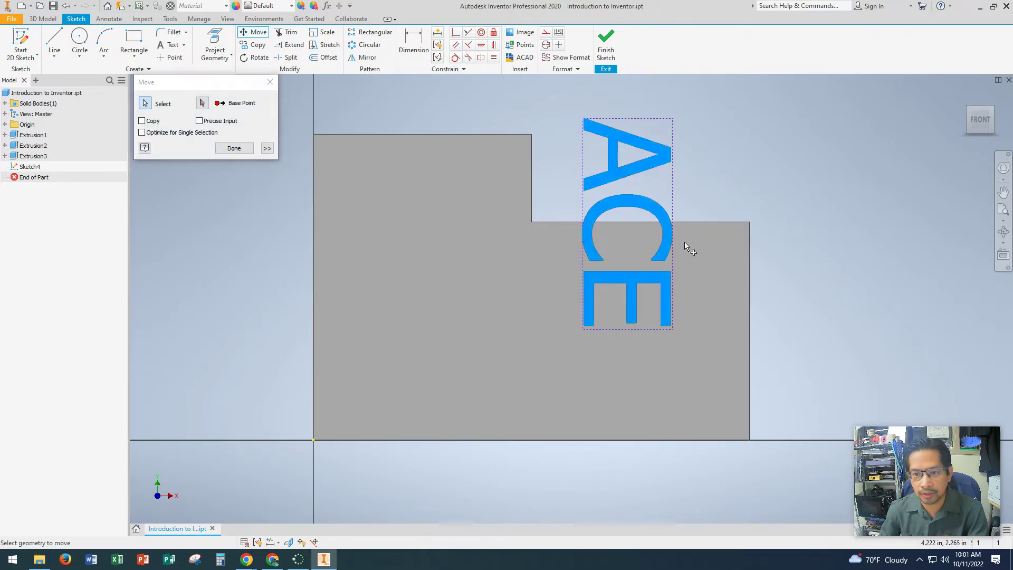
left_click(202, 103)
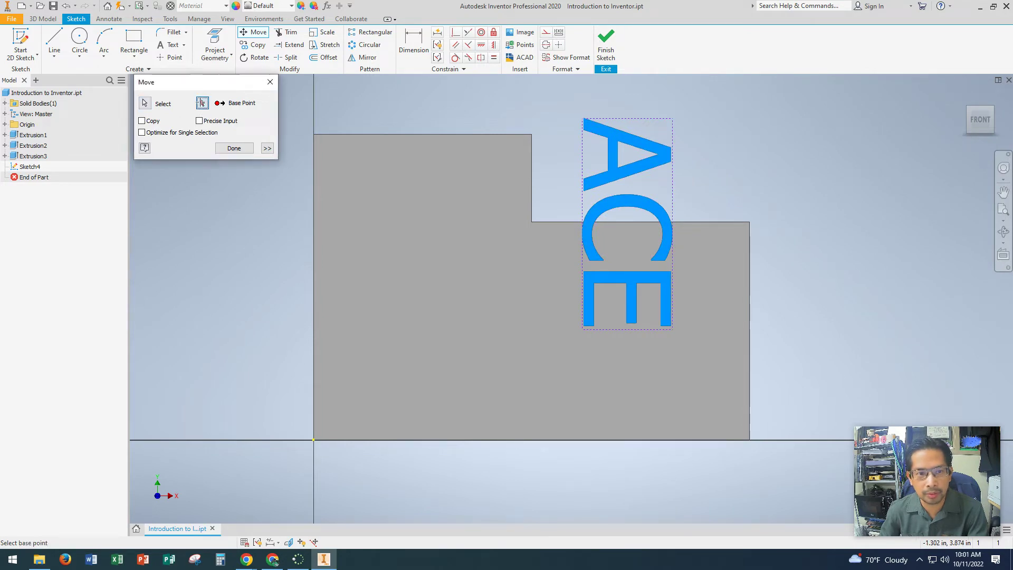
left_click(673, 329)
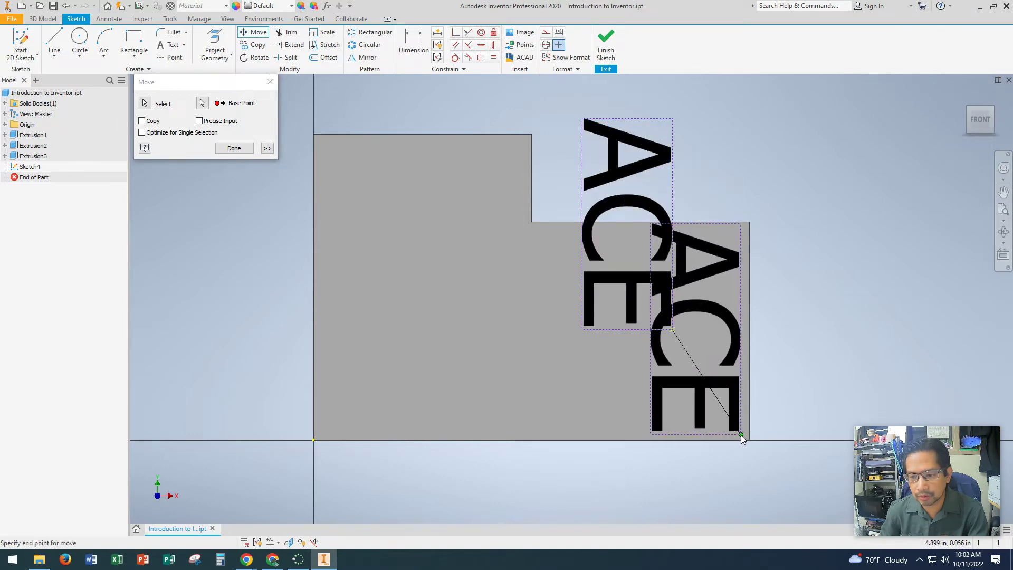
left_click(741, 434)
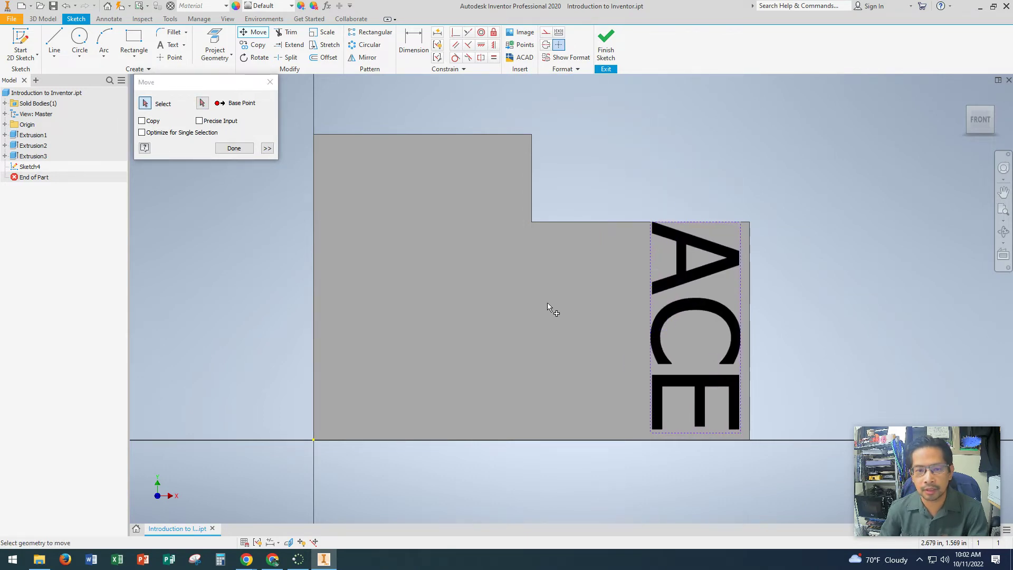
left_click(238, 148)
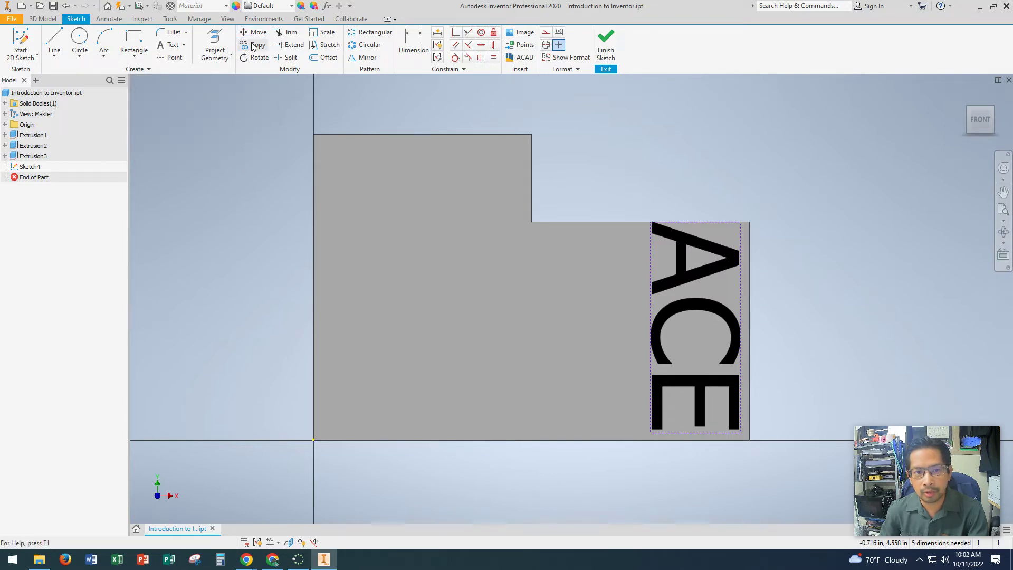
mouse_move(679, 272)
left_mouse_down()
mouse_move(560, 266)
mouse_move(541, 277)
mouse_move(717, 274)
mouse_move(704, 274)
left_mouse_up()
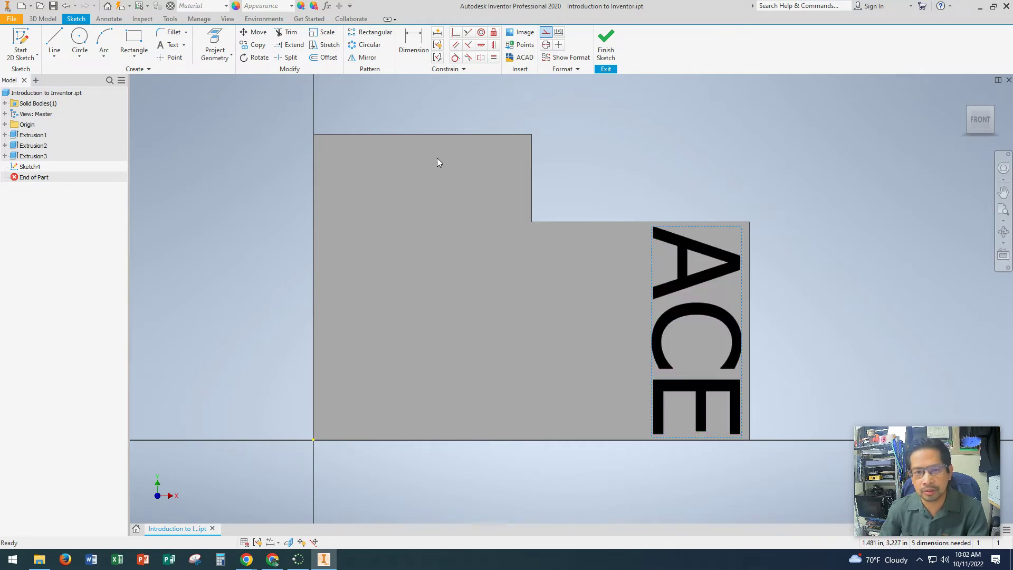
- Try scaling the ACE text by a factor of 0.5 about its box's lower-right corner, and undo the scaling
left_click(327, 34)
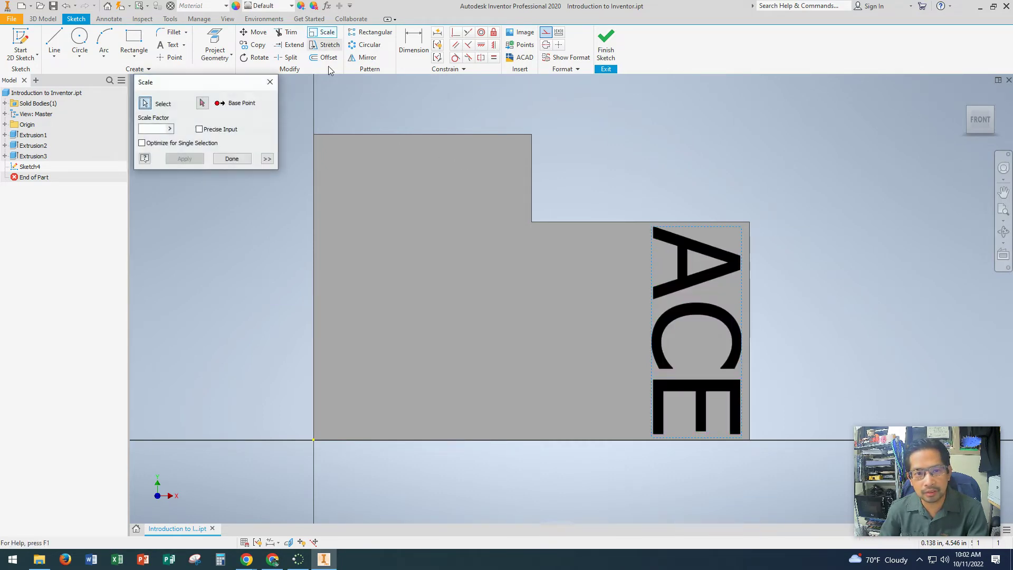
left_click(722, 252)
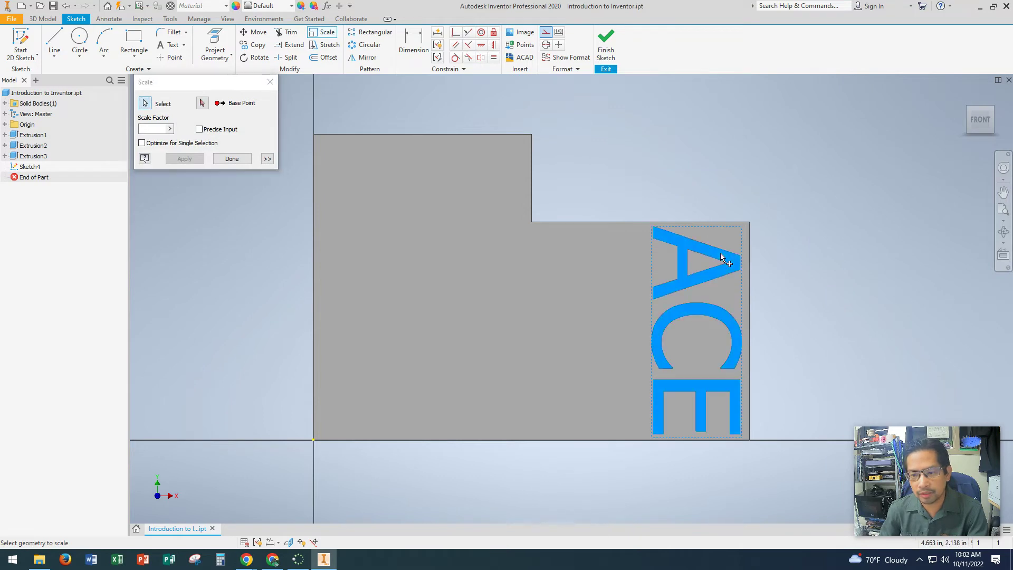
left_click(202, 106)
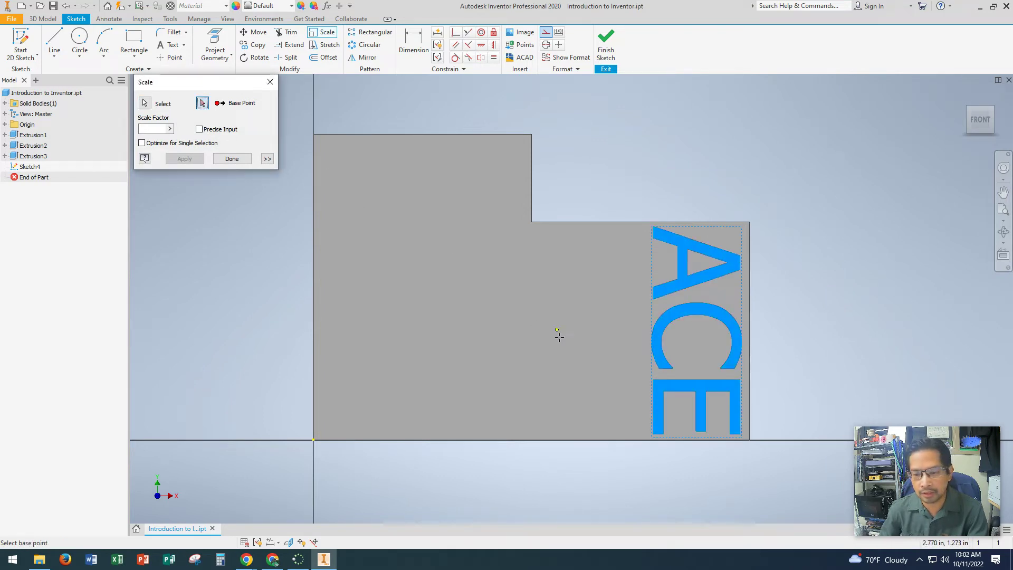
left_click(741, 437)
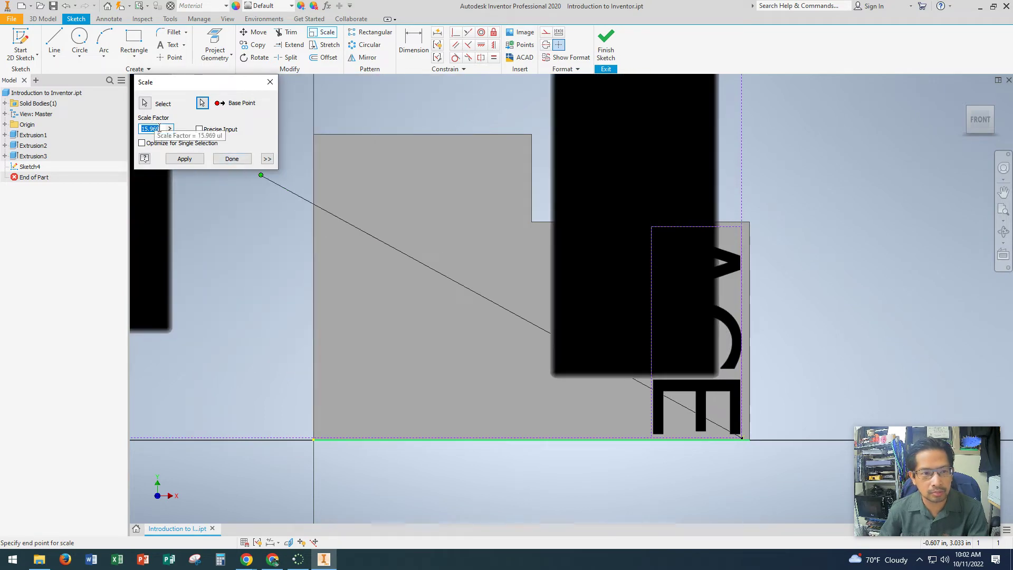
type(".5")
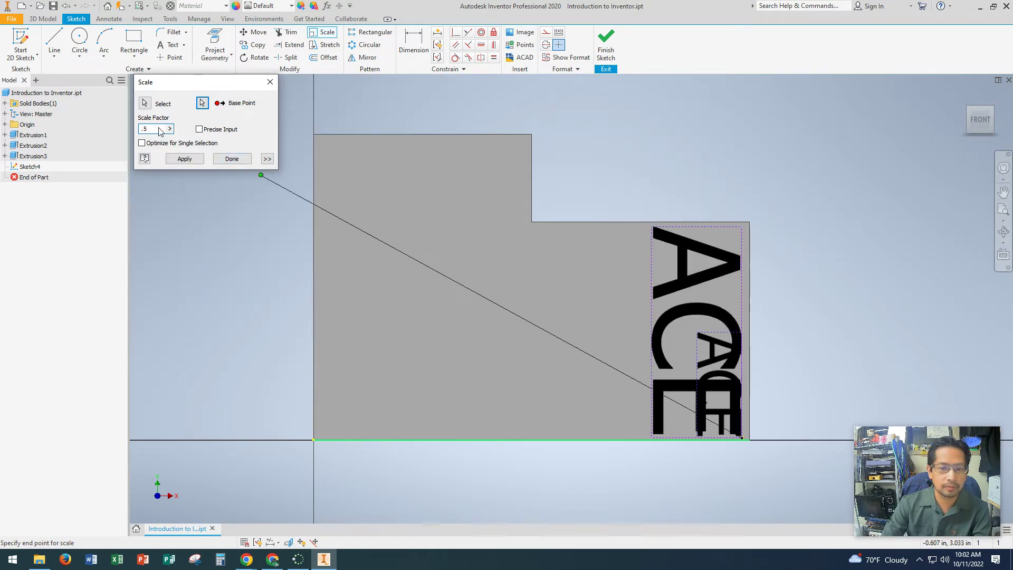
key("Return")
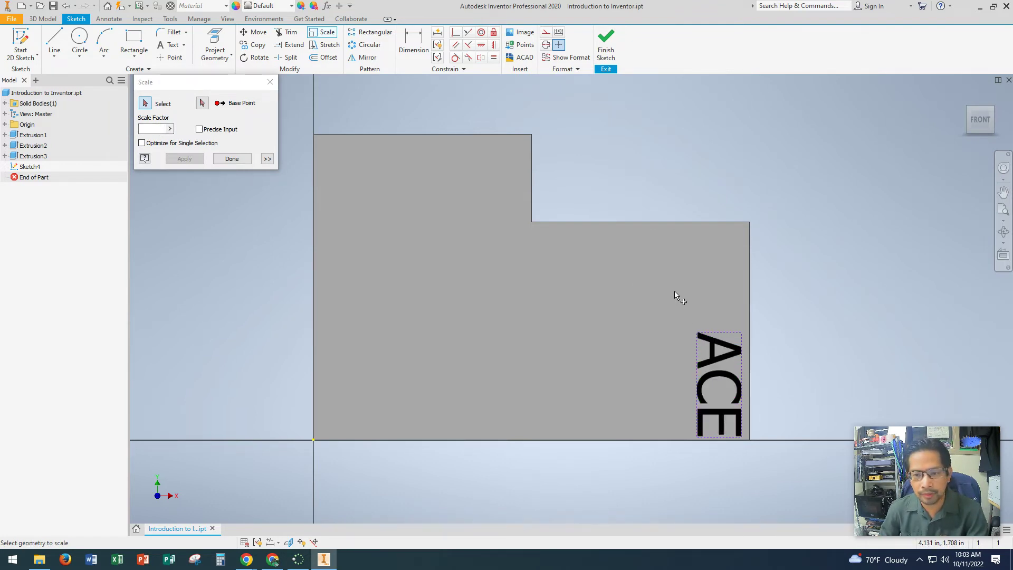
key("Escape")
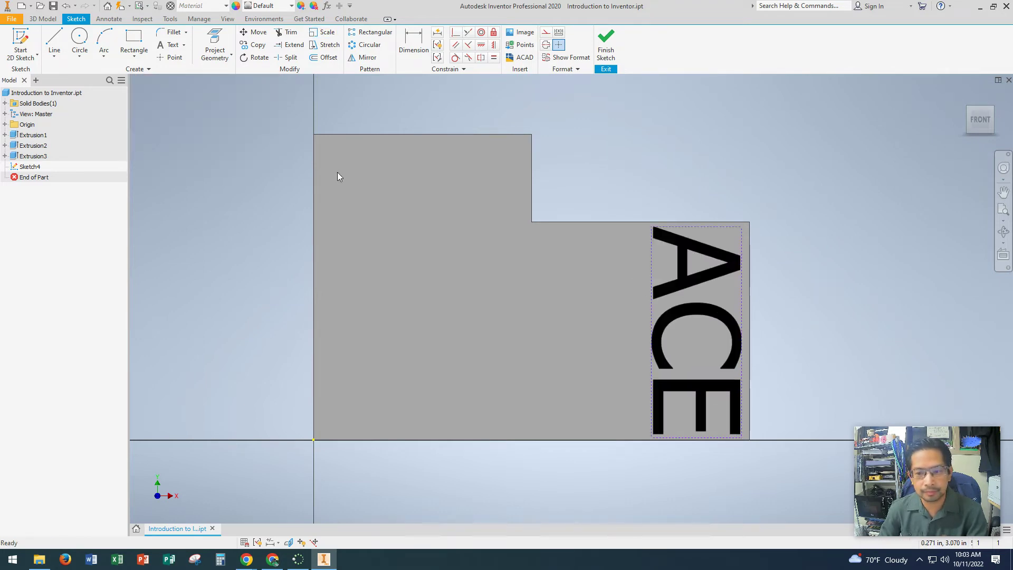
- Scale the ACE text to half size, factor 0.5, using the lower-right corner of its box as the base point
left_click(323, 33)
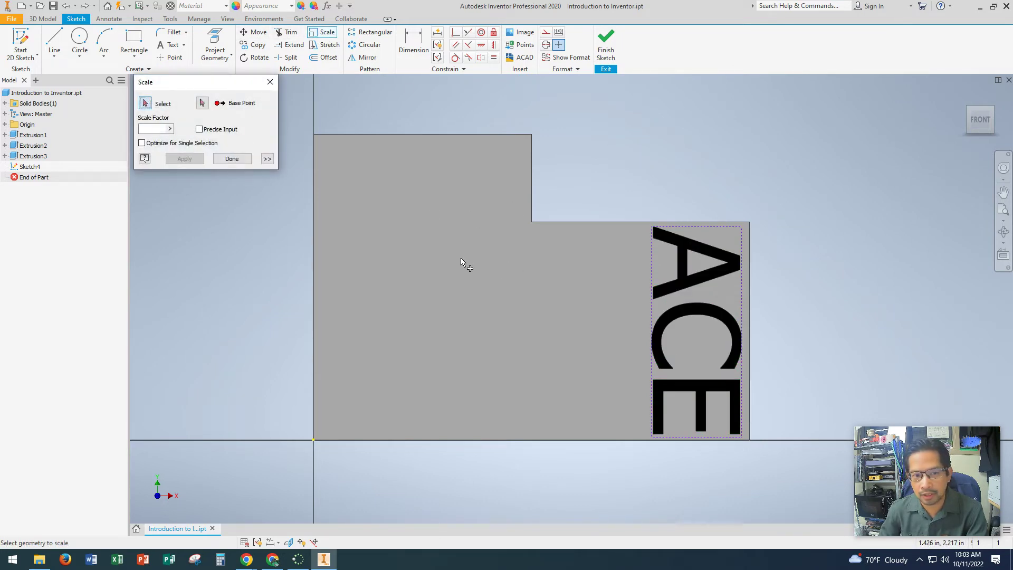
left_click(656, 327)
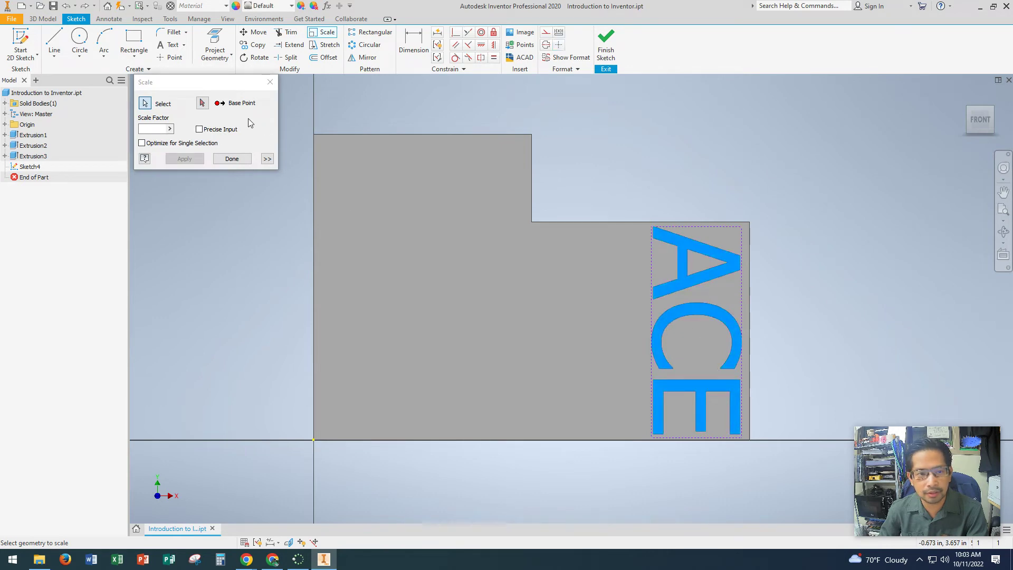
left_click(202, 103)
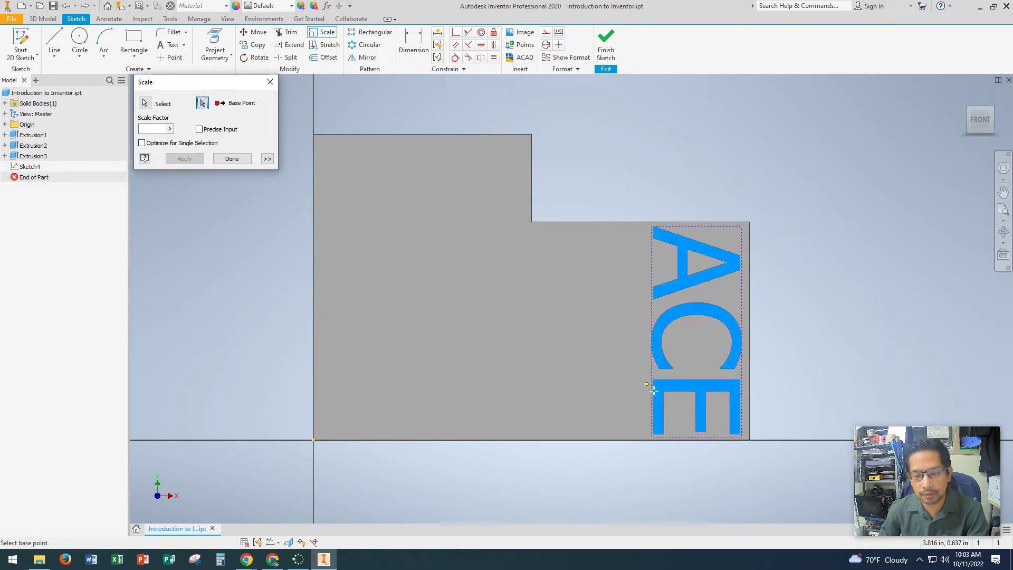
left_click(742, 438)
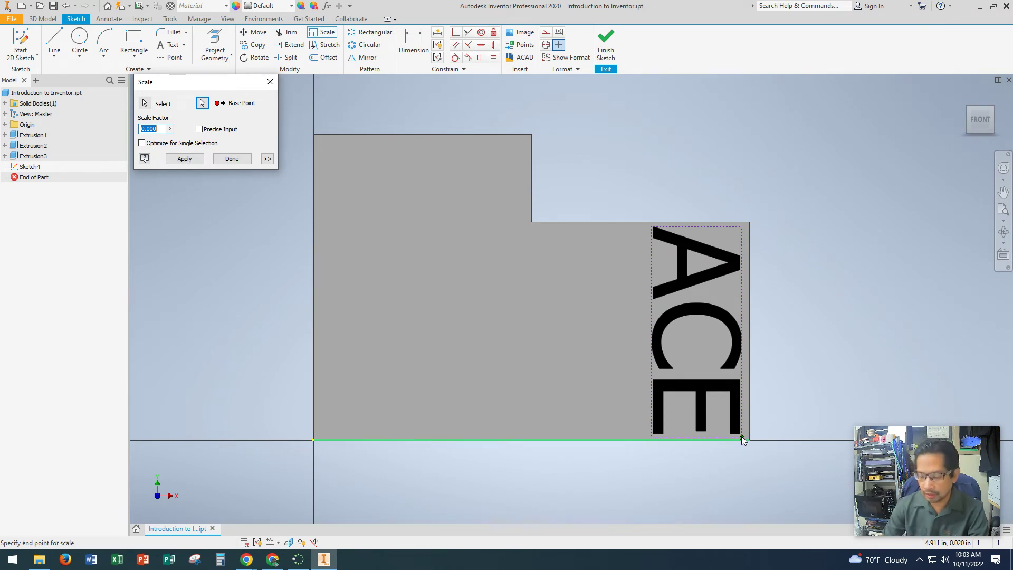
type(".5")
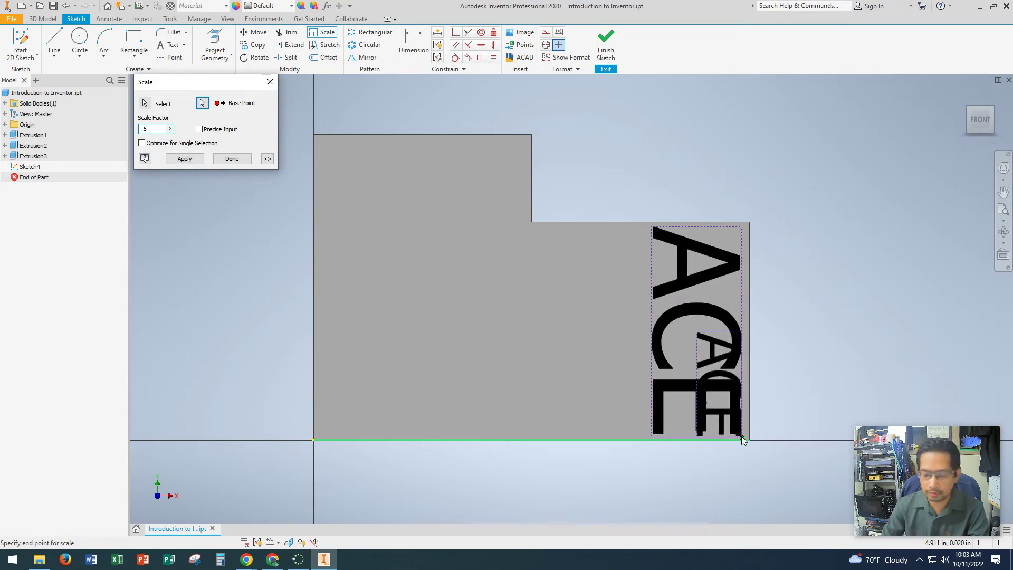
key("Return")
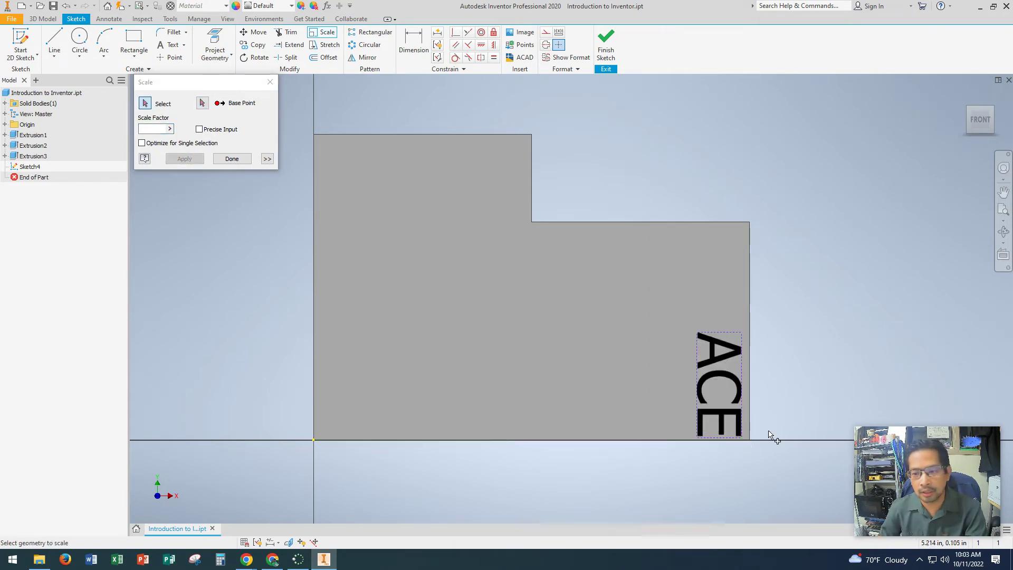
left_click(232, 164)
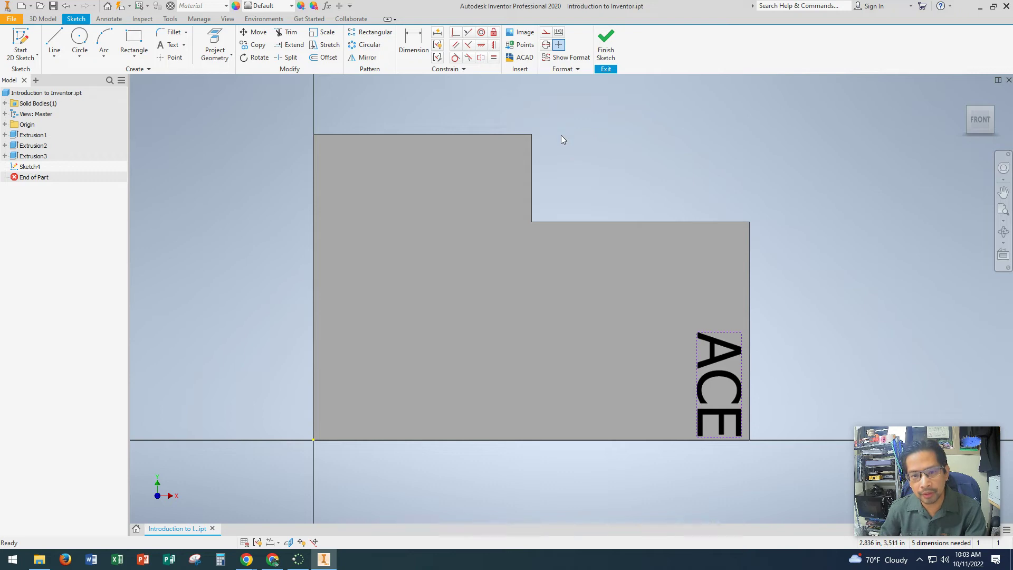
- Sketch a vertical construction line from the inner corner of the step down to the face's bottom edge
left_click(545, 34)
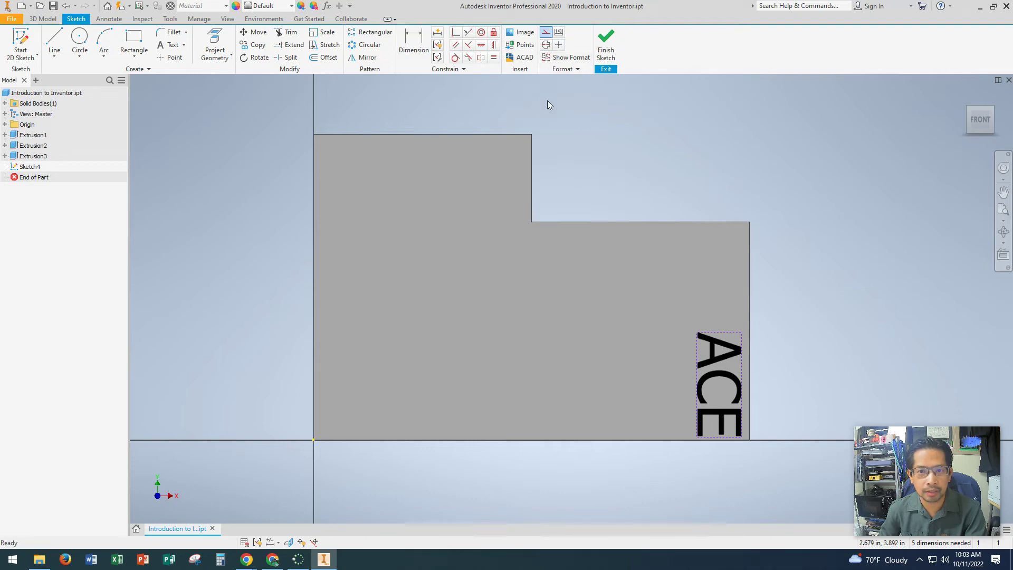
left_click(55, 43)
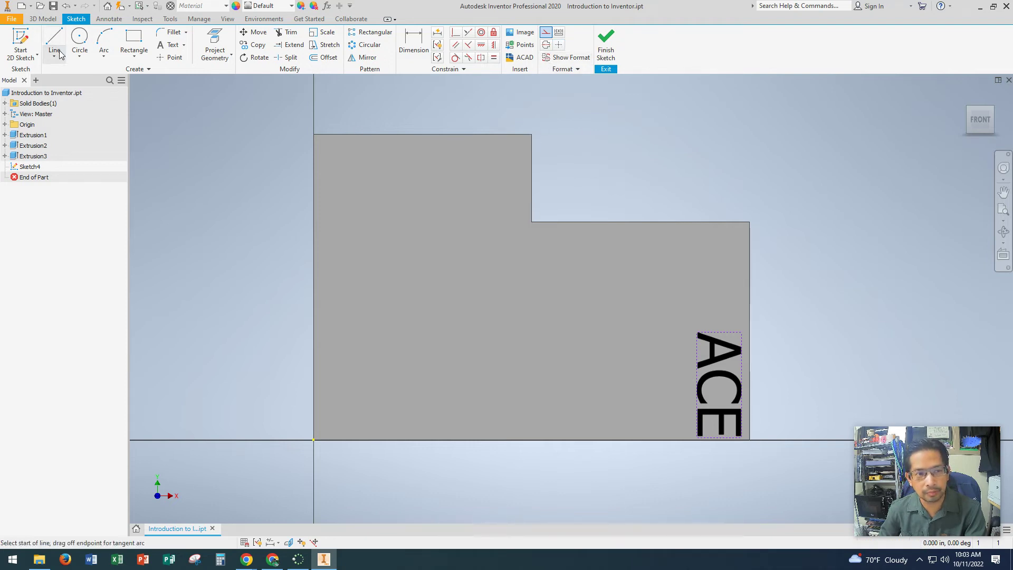
left_click(532, 222)
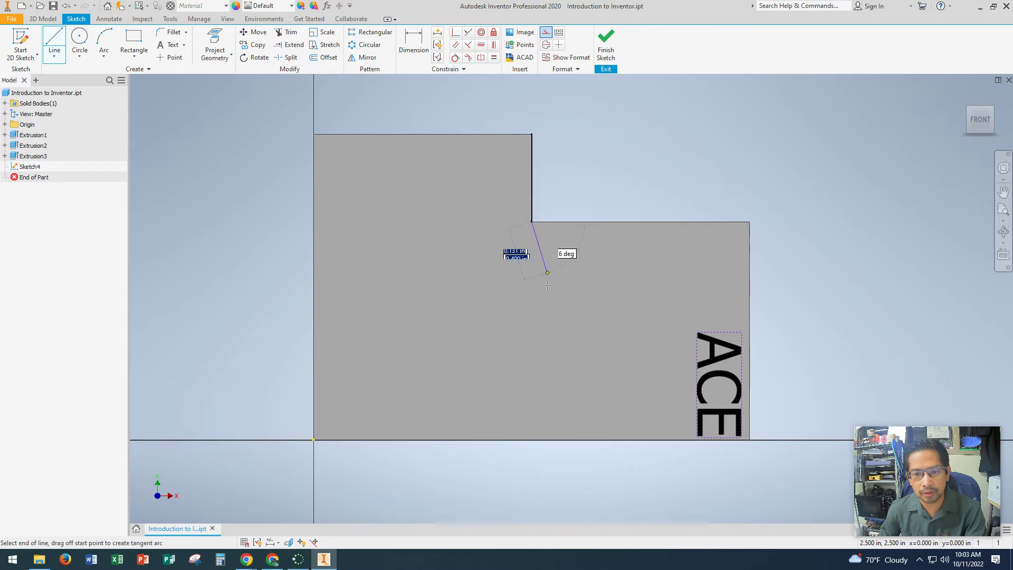
double_click(531, 440)
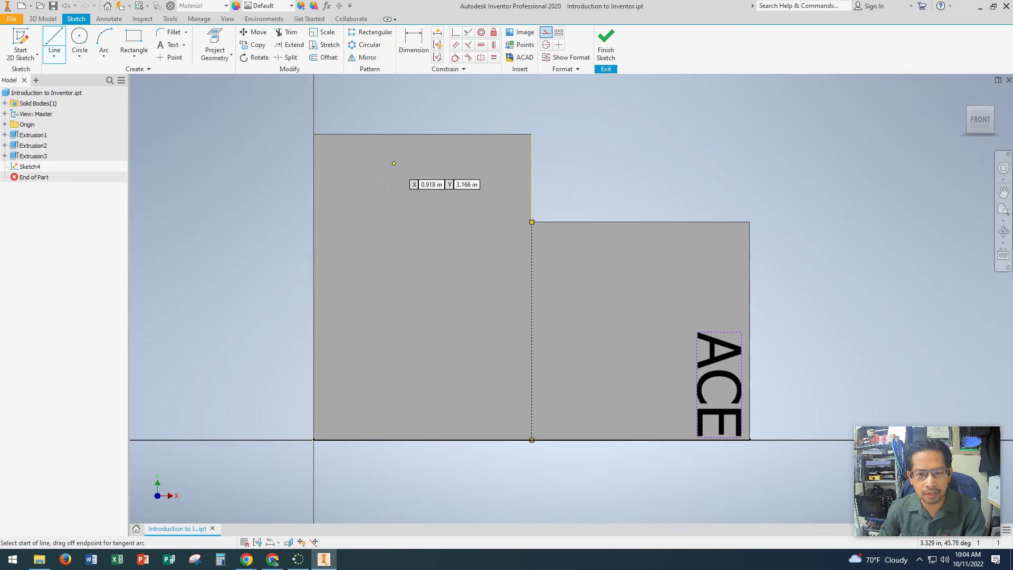
- Sketch construction lines from the step's inner corner 2.5 in across to the face's left edge and down that edge to its lower-left corner
left_click(532, 222)
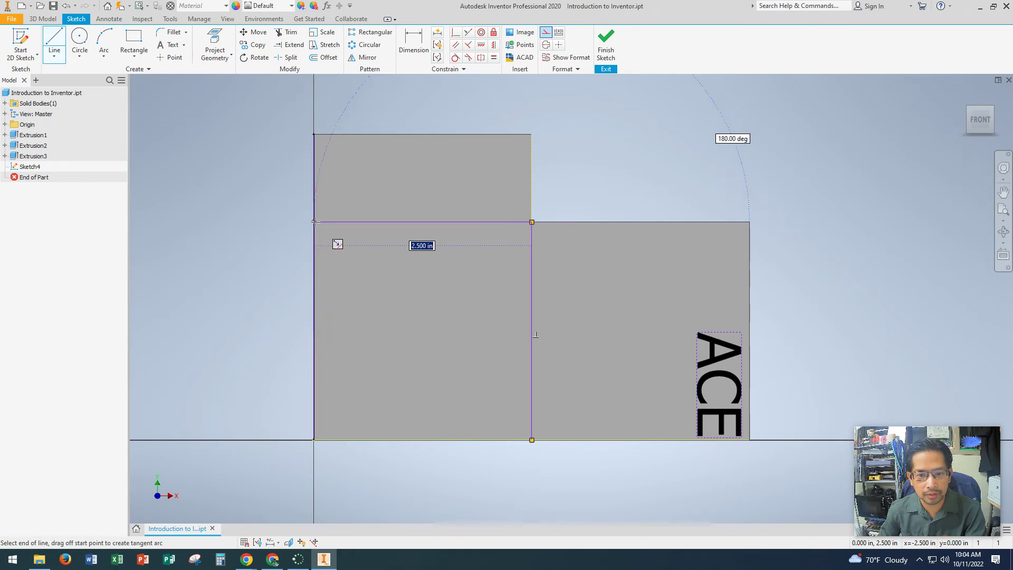
double_click(315, 221)
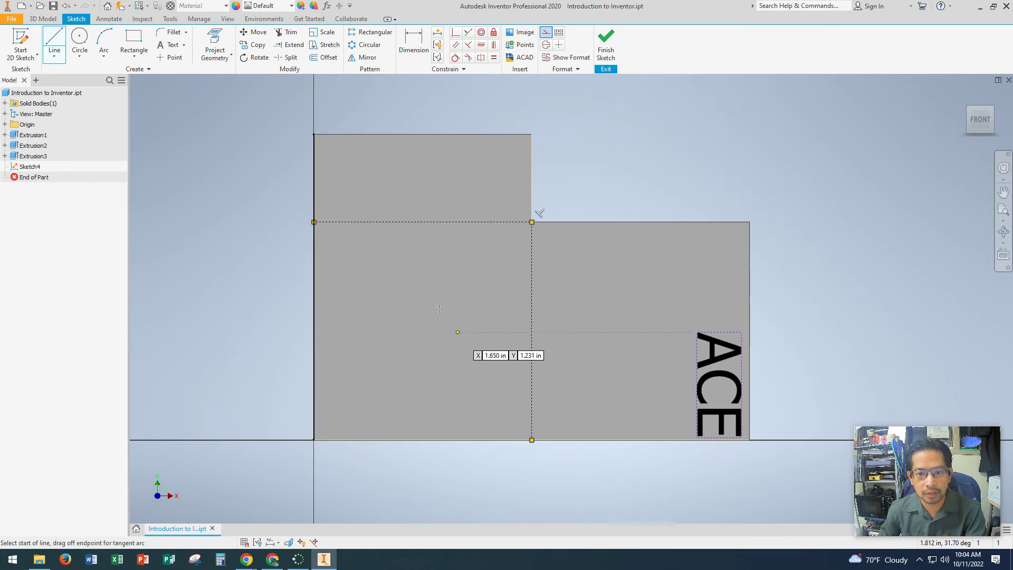
left_click(315, 222)
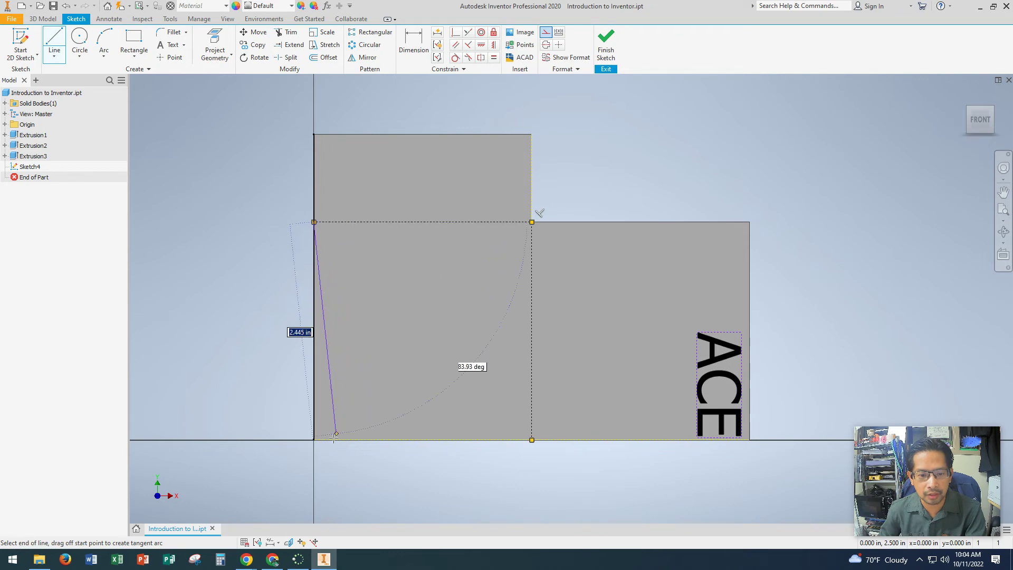
left_click(314, 440)
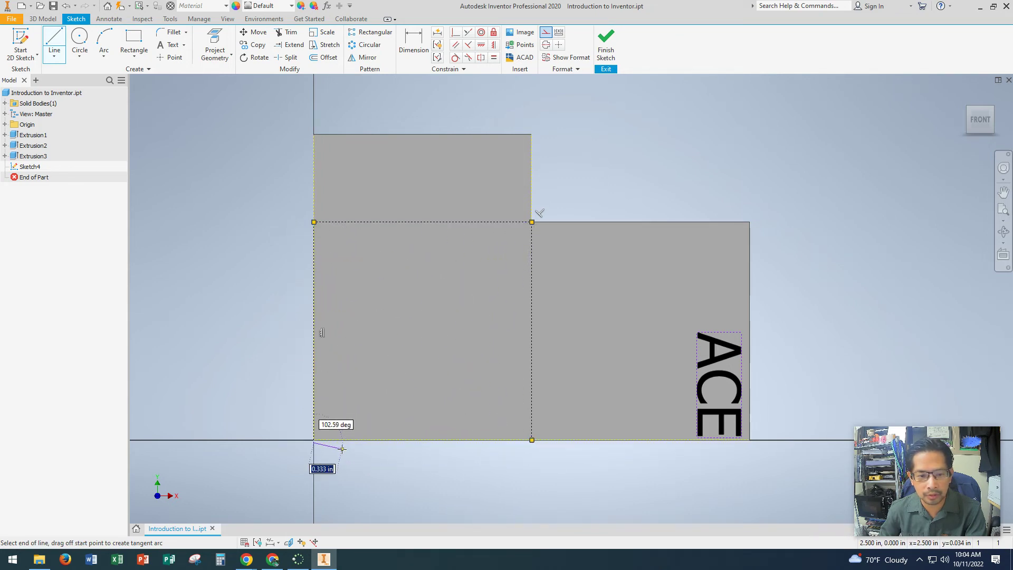
right_click(241, 260)
left_click(206, 260)
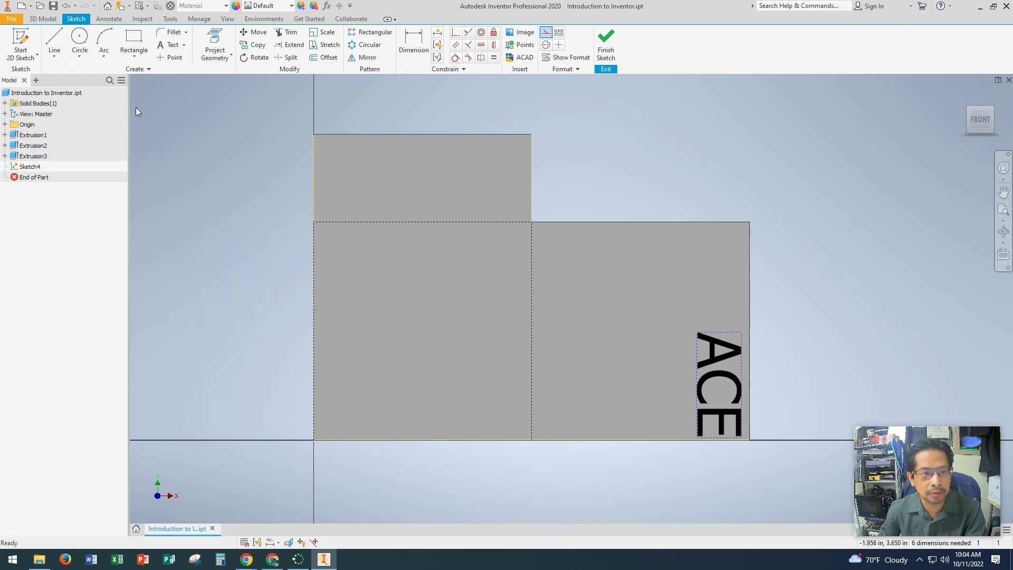
- Trim away the construction line on the face's left edge and redraw it from the 2.5 in height down to the lower-left corner
left_click(289, 35)
left_click(316, 287)
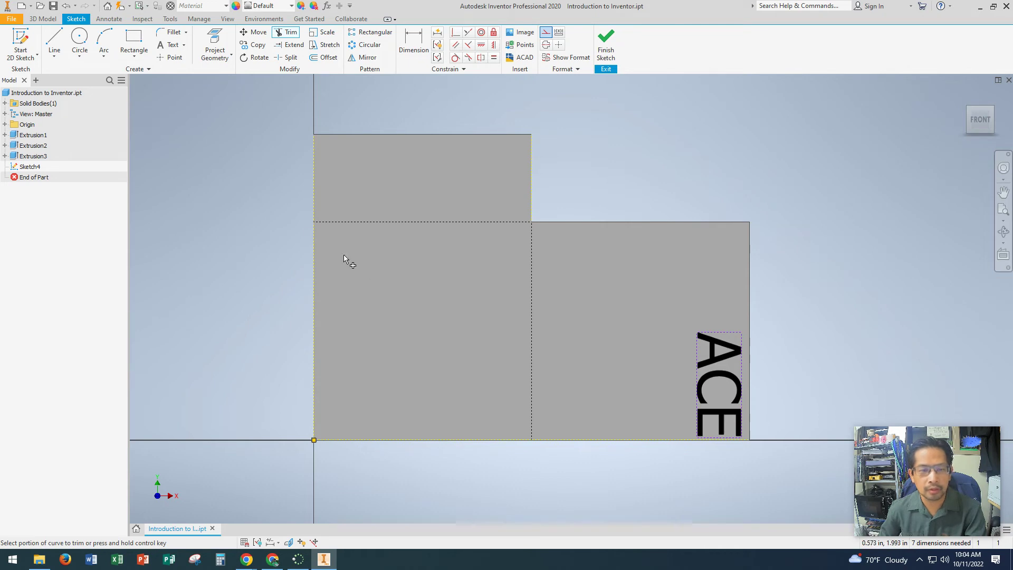
left_click(54, 43)
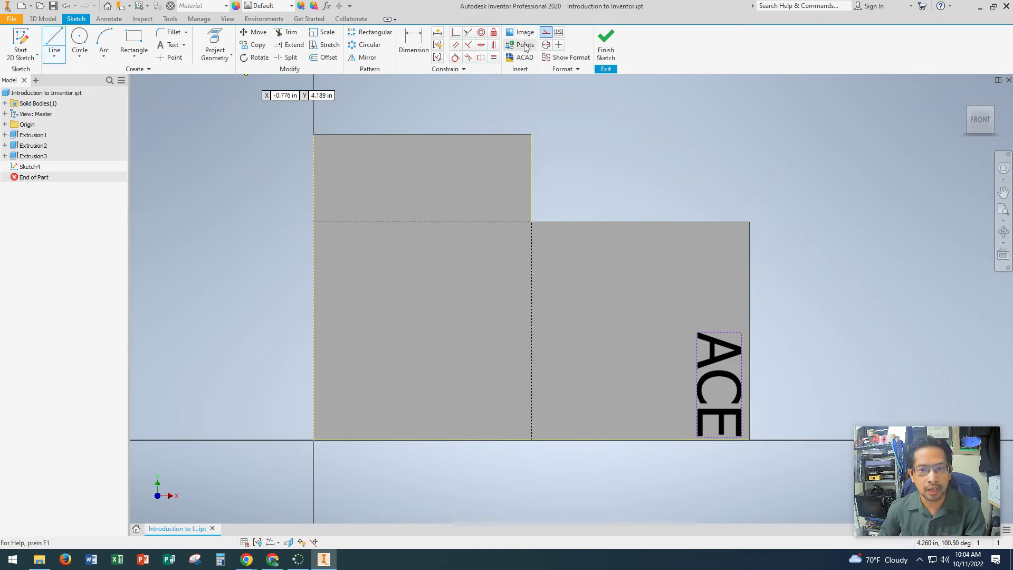
left_click(314, 222)
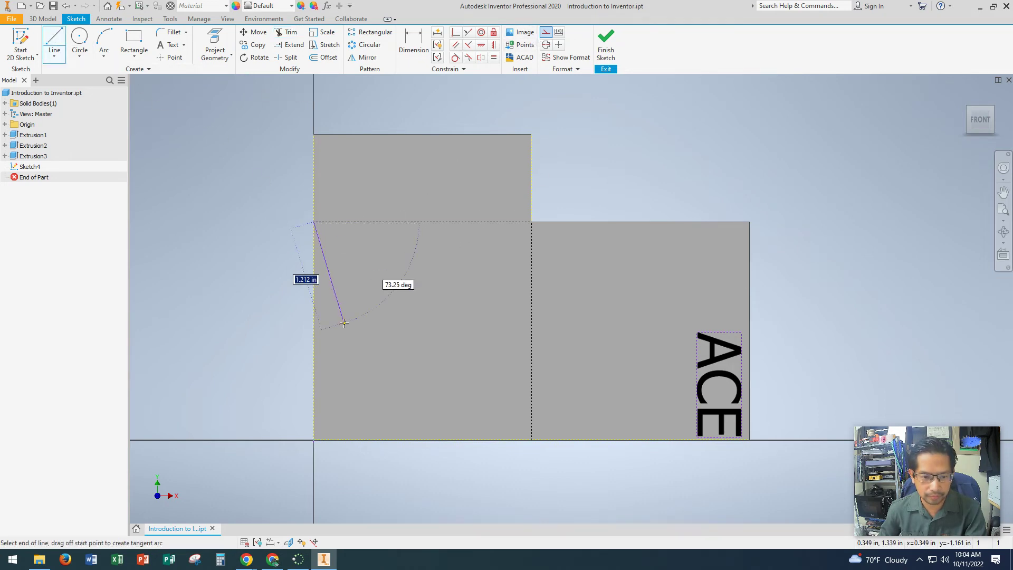
double_click(314, 440)
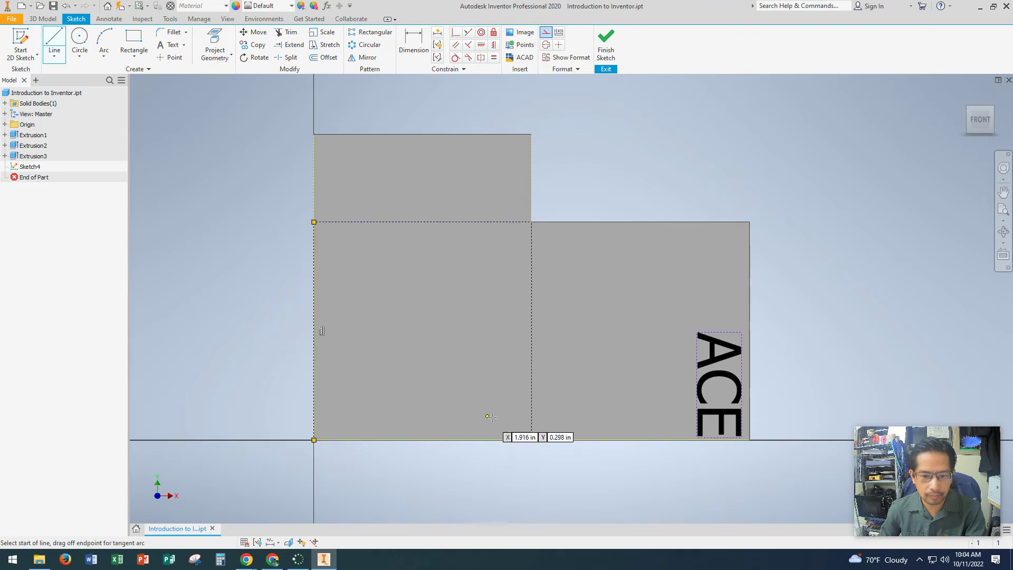
- Close the construction square along the face's bottom edge and sketch both of its diagonals as construction lines
left_click(314, 440)
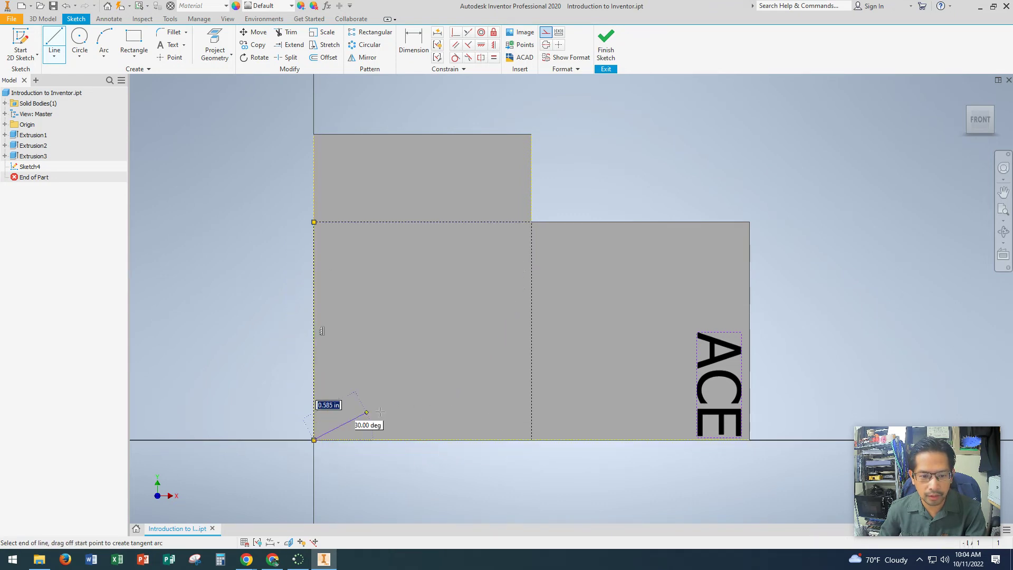
double_click(532, 439)
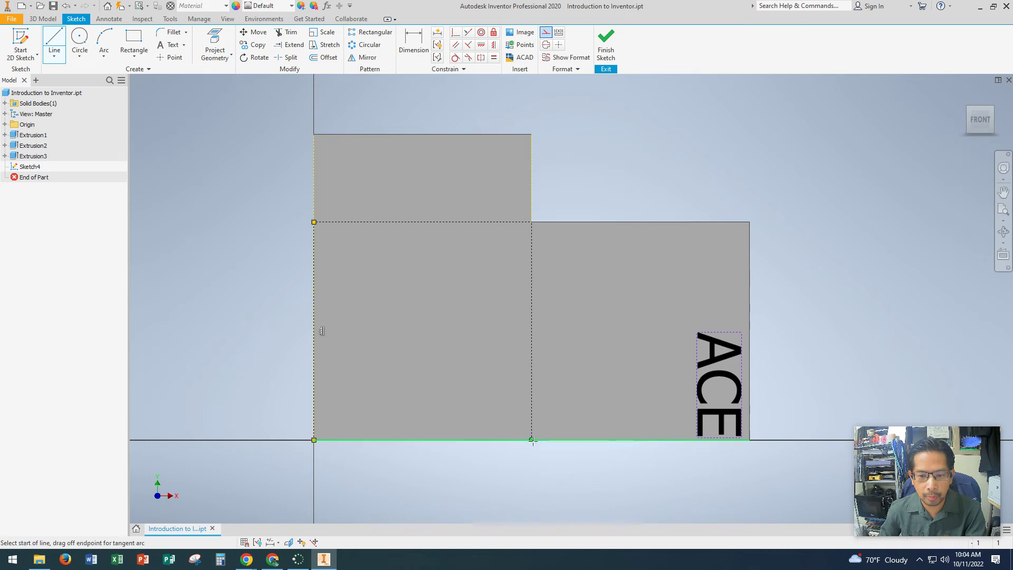
left_click(314, 439)
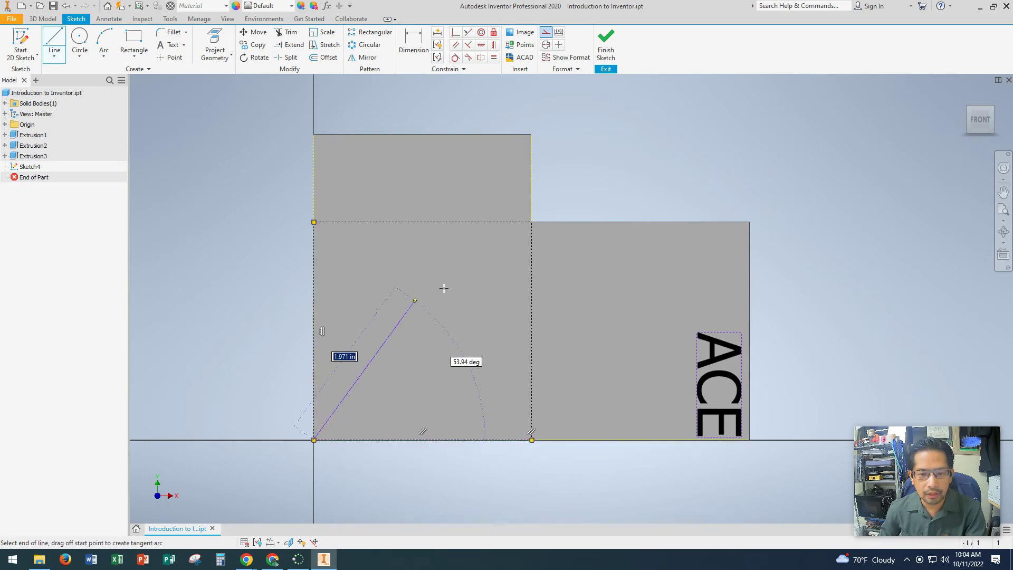
double_click(531, 222)
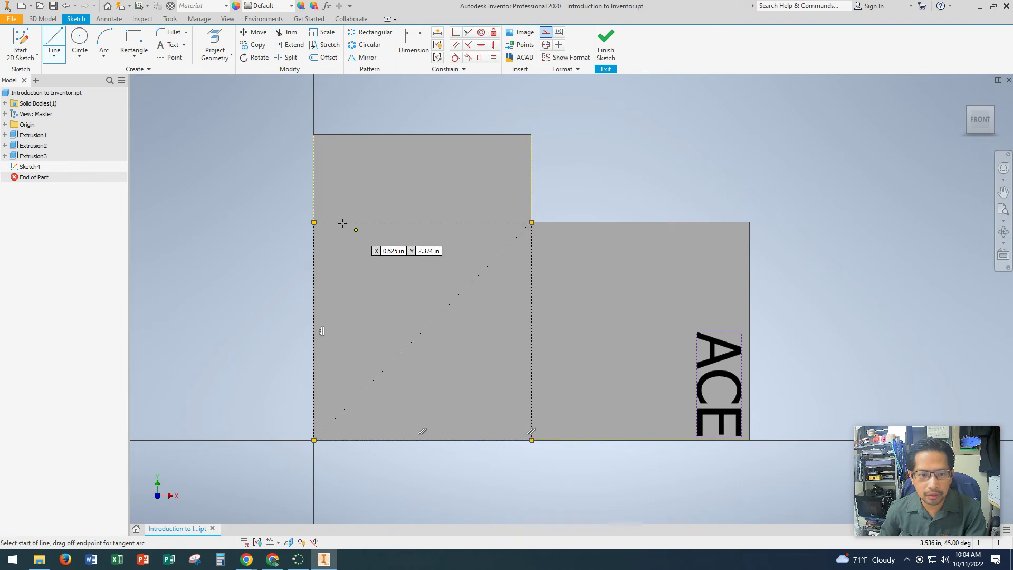
left_click(314, 221)
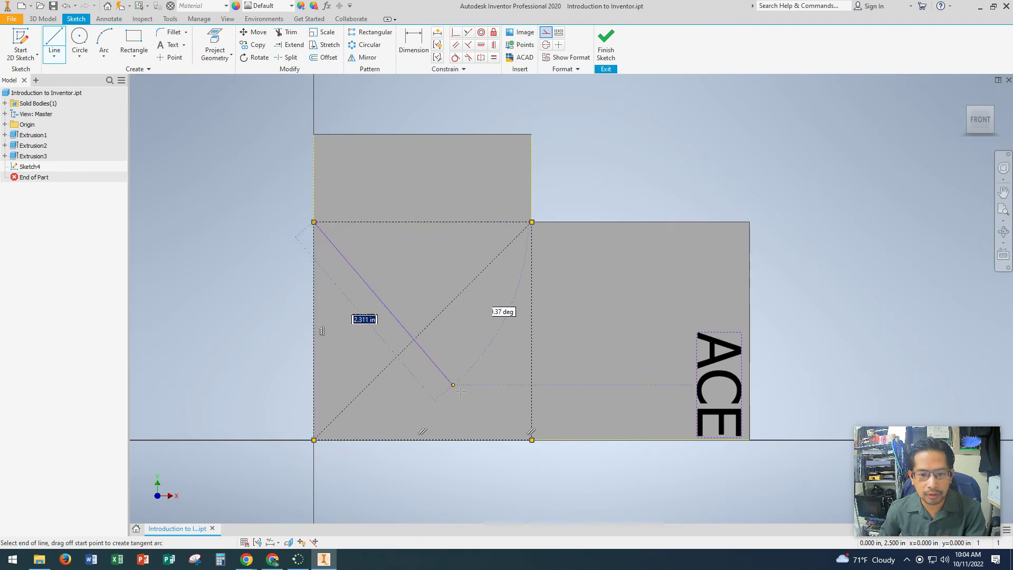
double_click(532, 440)
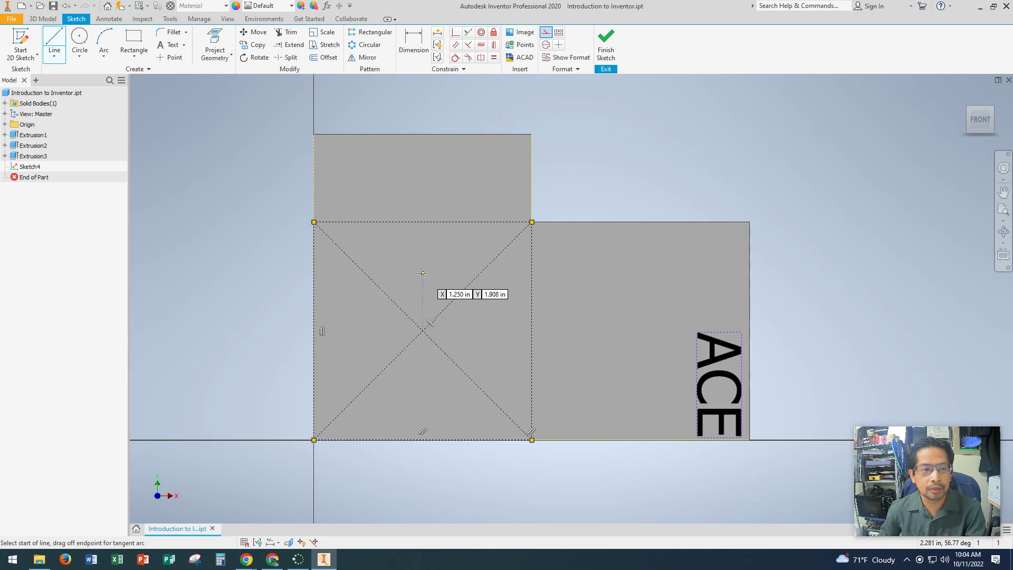
right_click(244, 170)
left_click(199, 170)
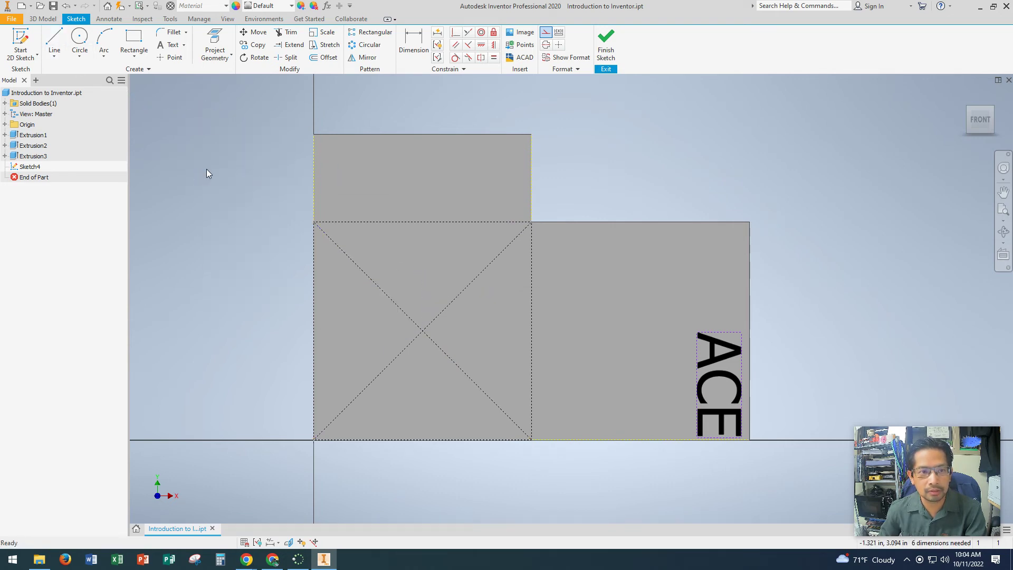
- Place a sketch point where the diagonals cross and draw a 1 in diameter circle centred on it
left_click(167, 58)
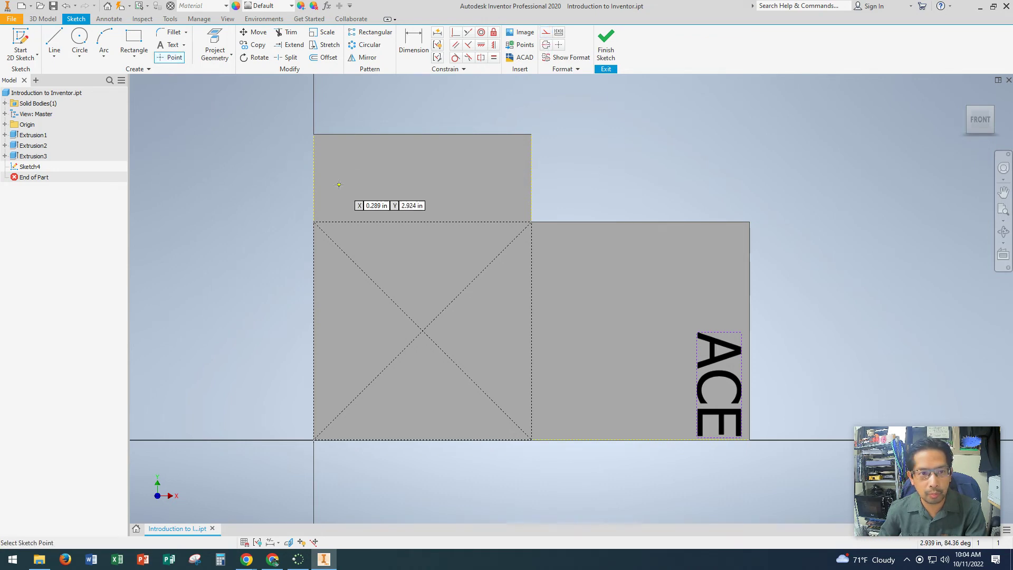
left_click(423, 331)
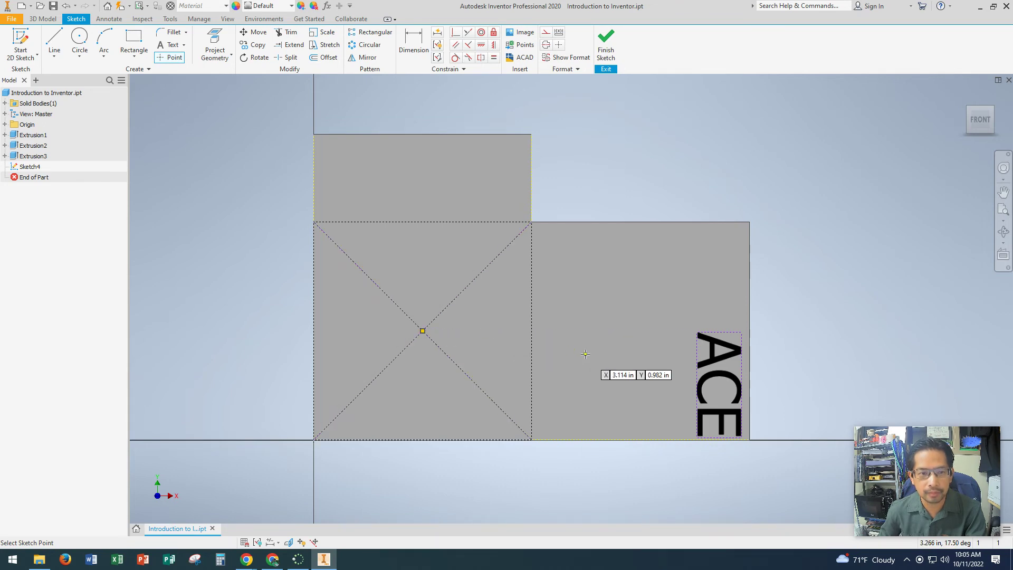
left_click(80, 41)
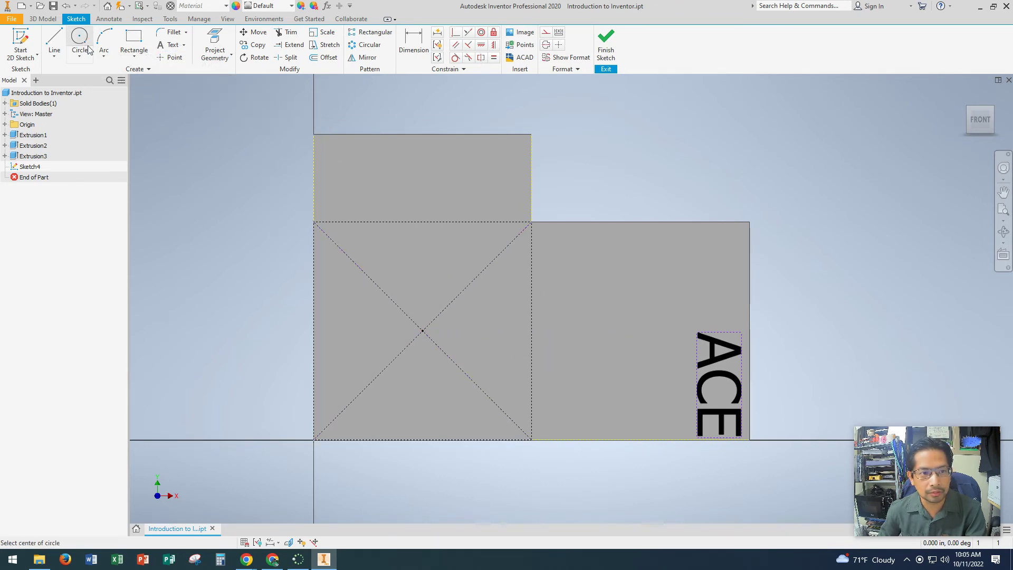
left_click(423, 331)
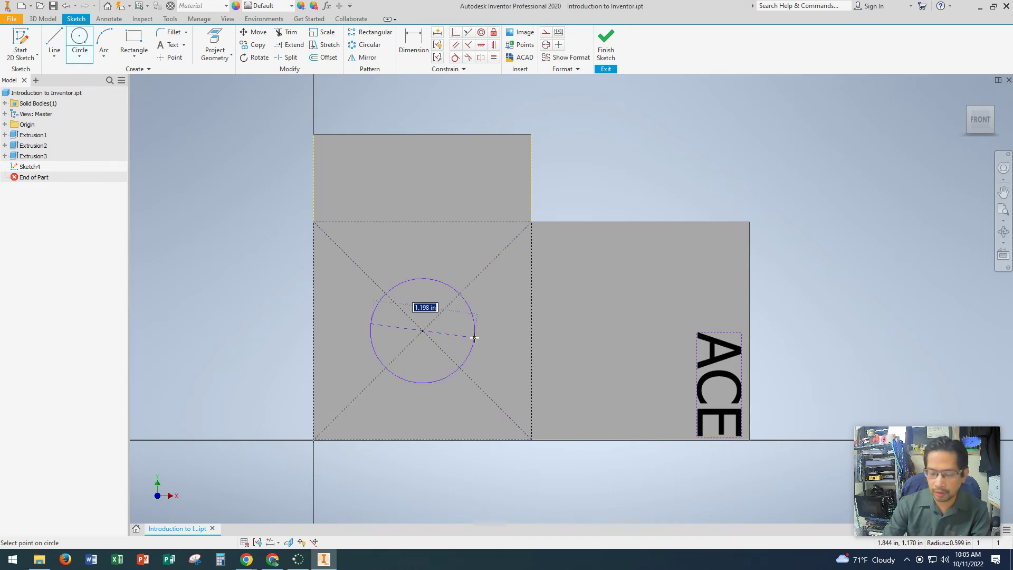
type("1")
key("Return")
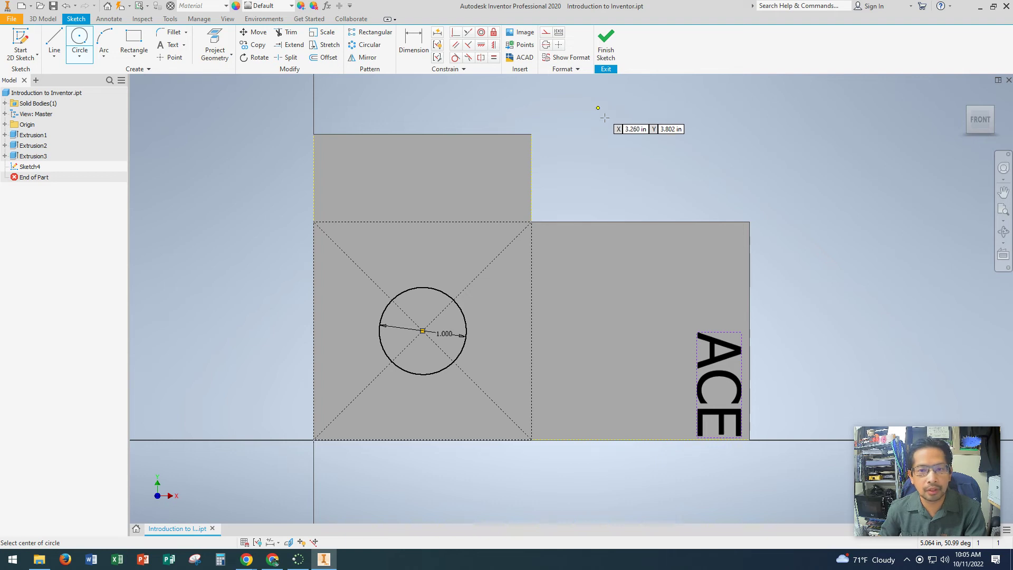
right_click(251, 143)
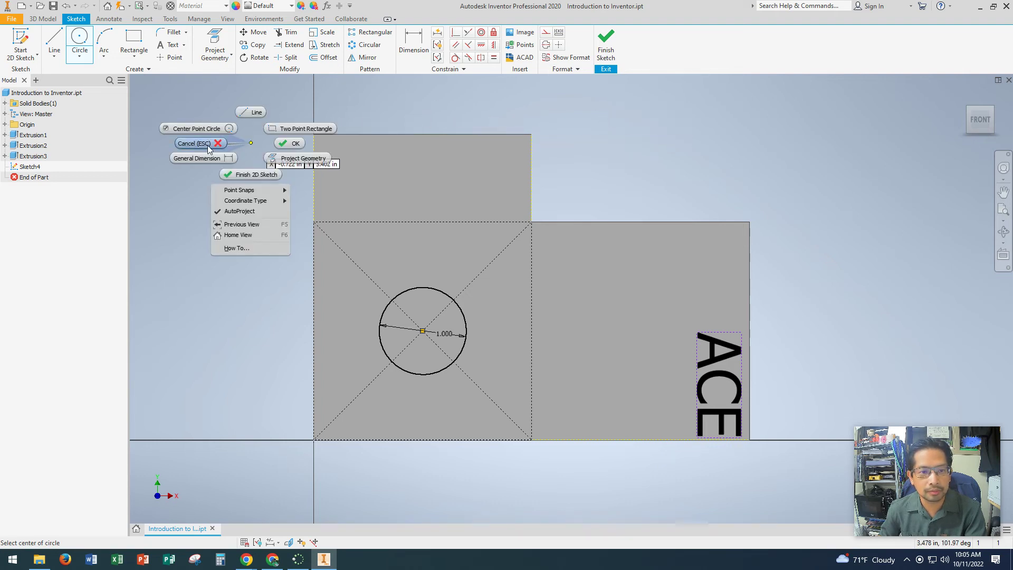
left_click(226, 153)
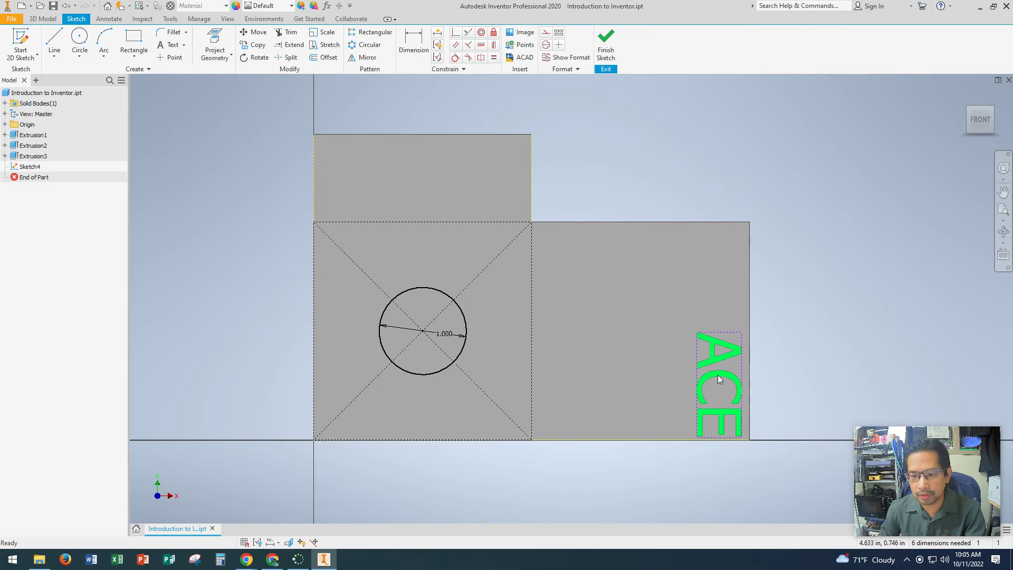
- Move the ACE text to the middle of the face's lower-right portion and project the front face's outline into the sketch
left_click_drag(718, 375, 624, 319)
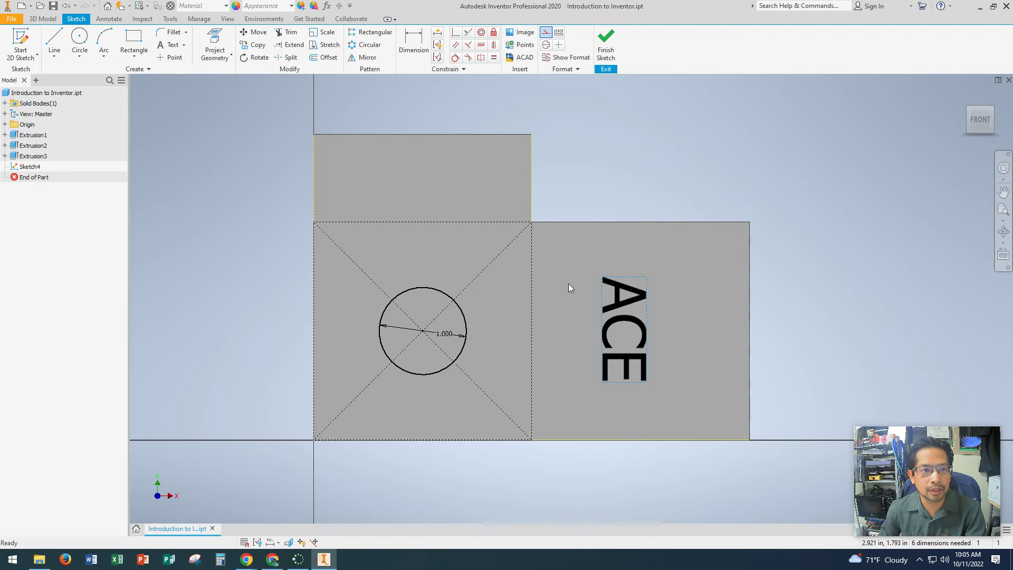
left_click(318, 60)
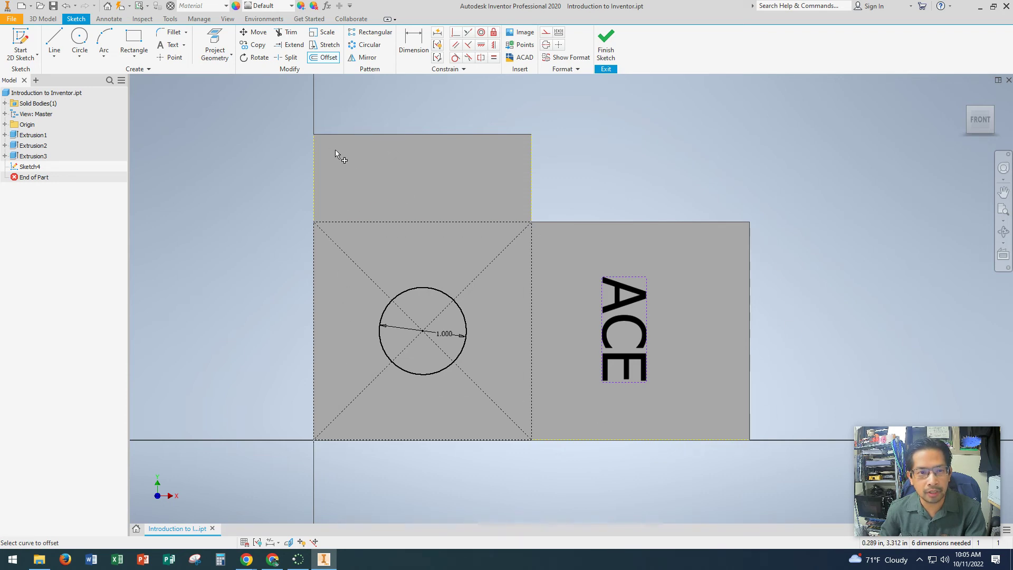
left_click(217, 37)
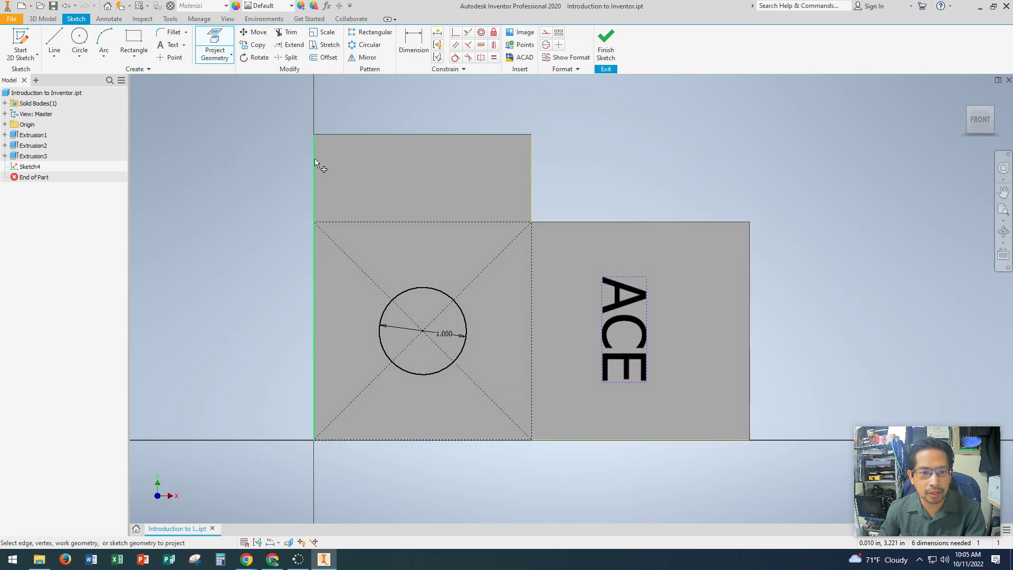
left_click(451, 159)
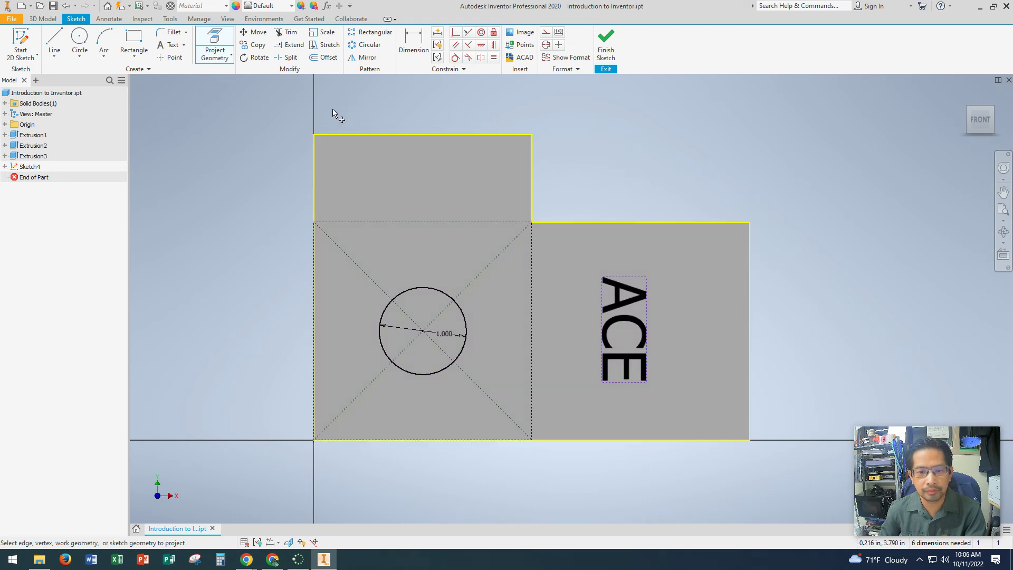
- Offset the projected face outline inward by 0.125 in and finish the sketch
left_click(320, 59)
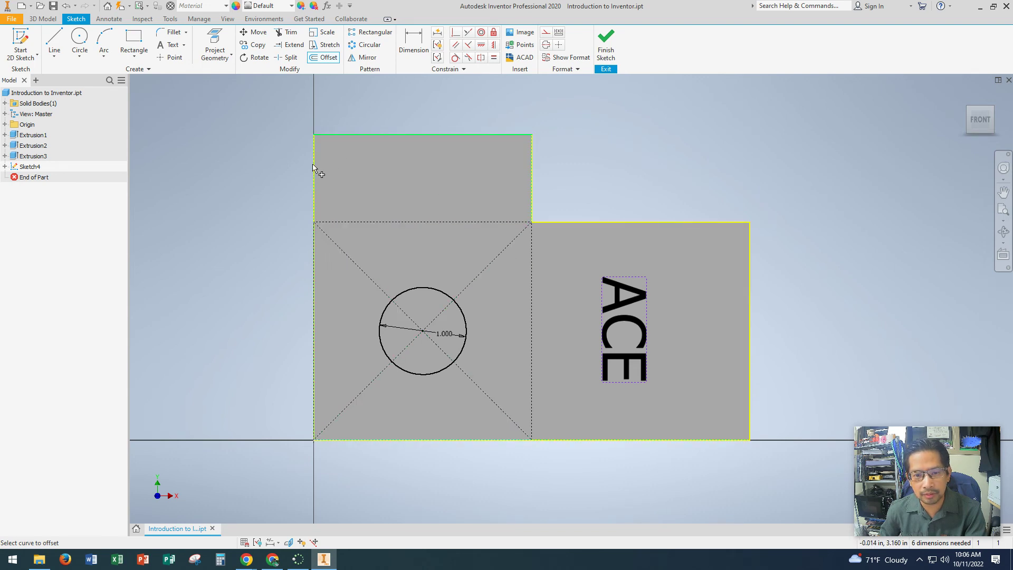
left_click(544, 223)
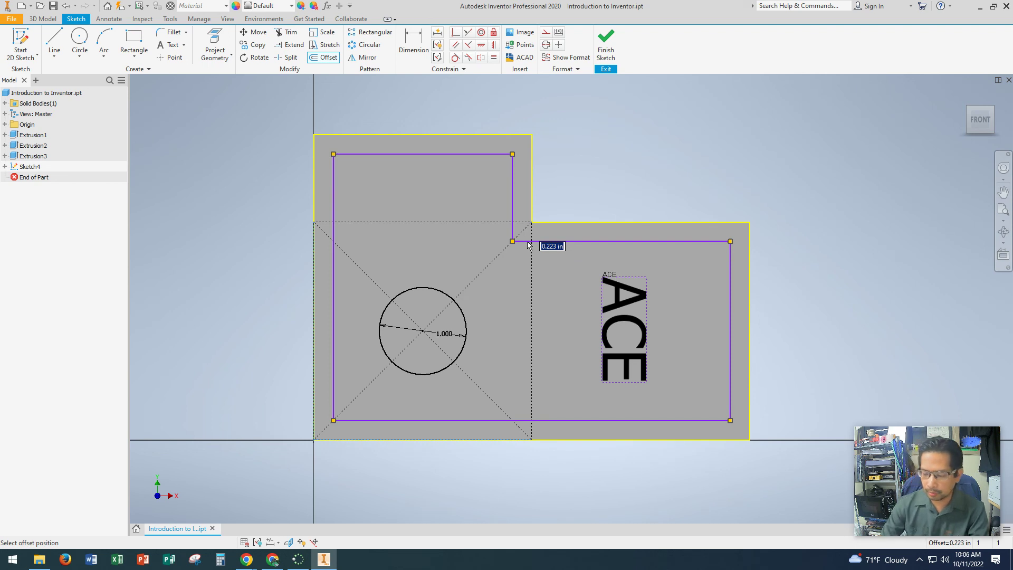
type(".125")
key("Return")
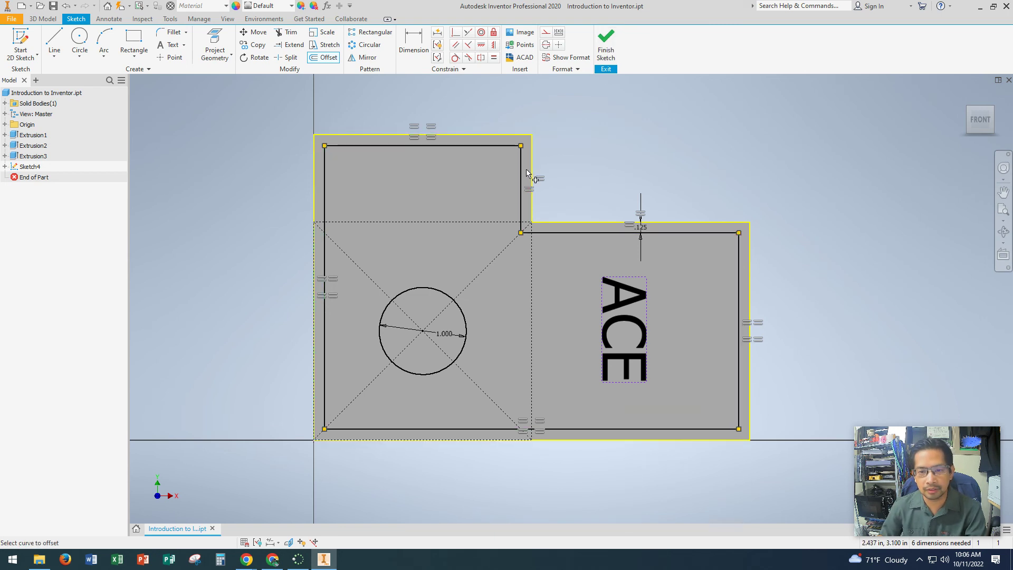
left_click(606, 51)
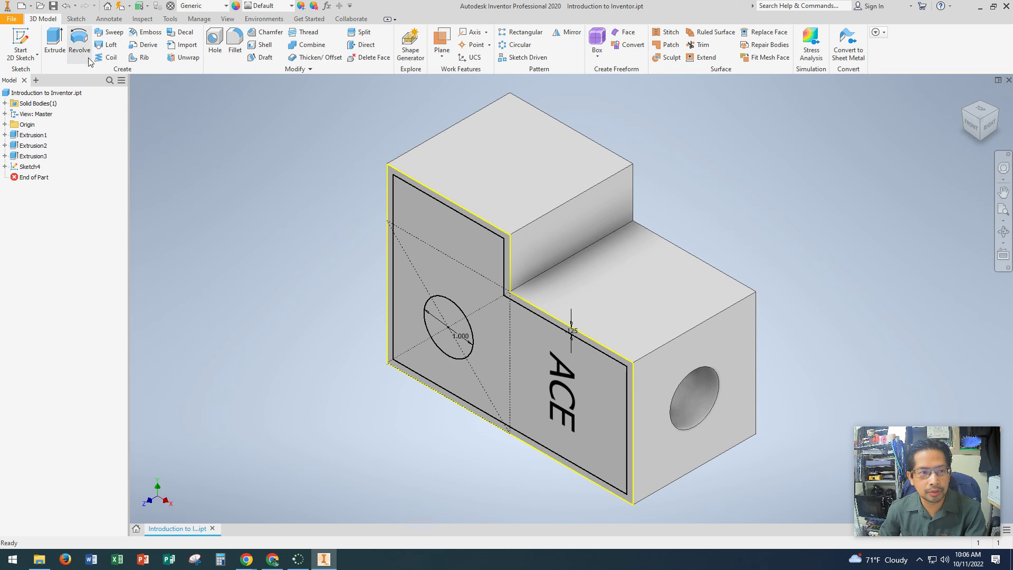
- Extrude the region between the inner outline and the circle as a cut 0.25 in deep into the front face
left_click(55, 42)
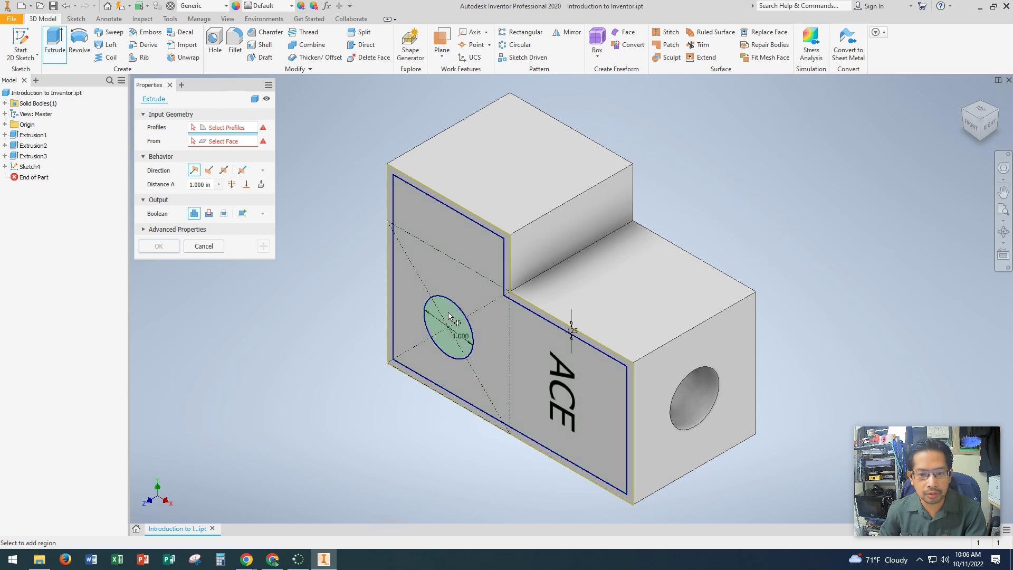
left_click(443, 263)
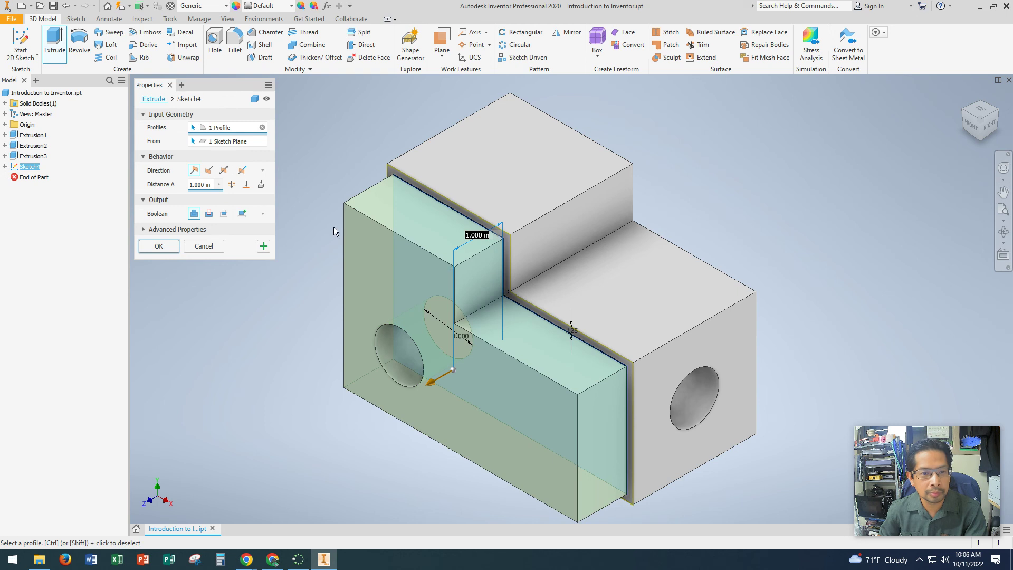
left_click(209, 214)
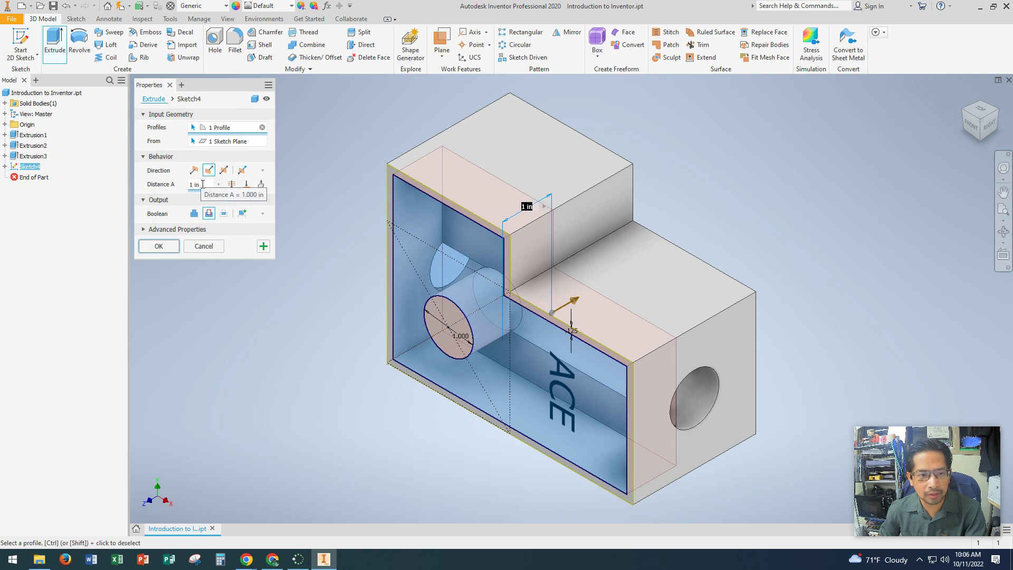
type(".")
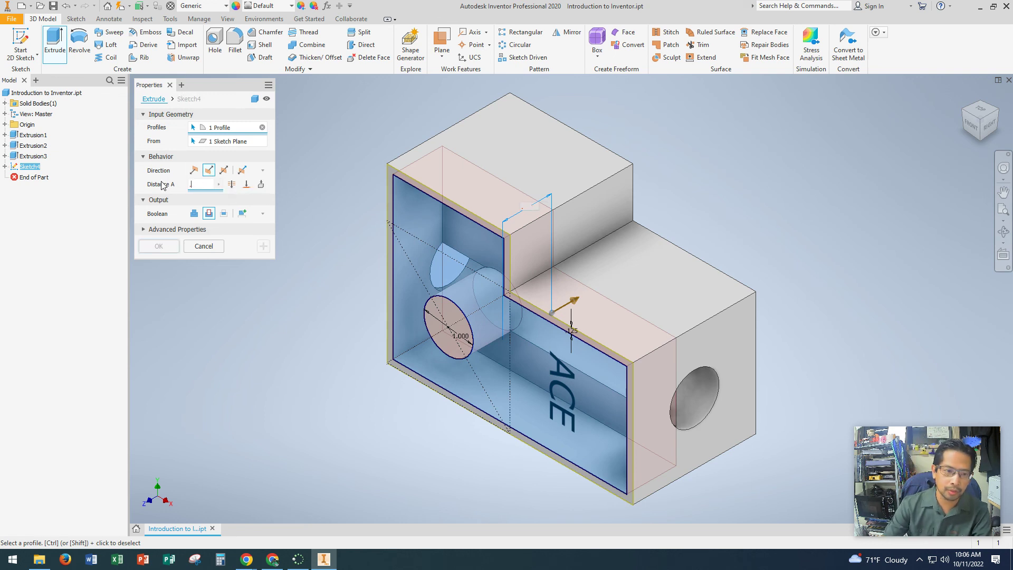
type("25")
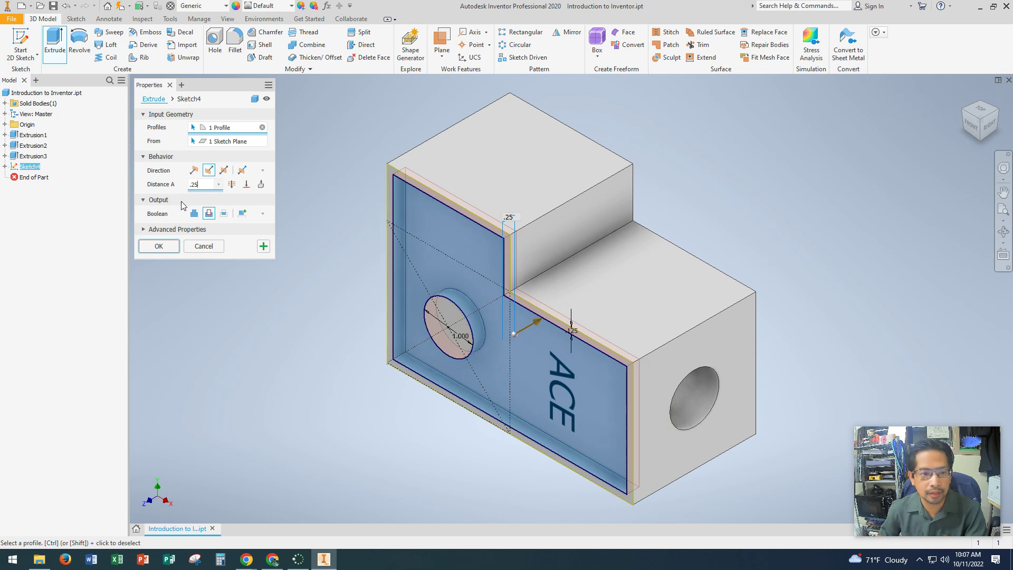
left_click(159, 247)
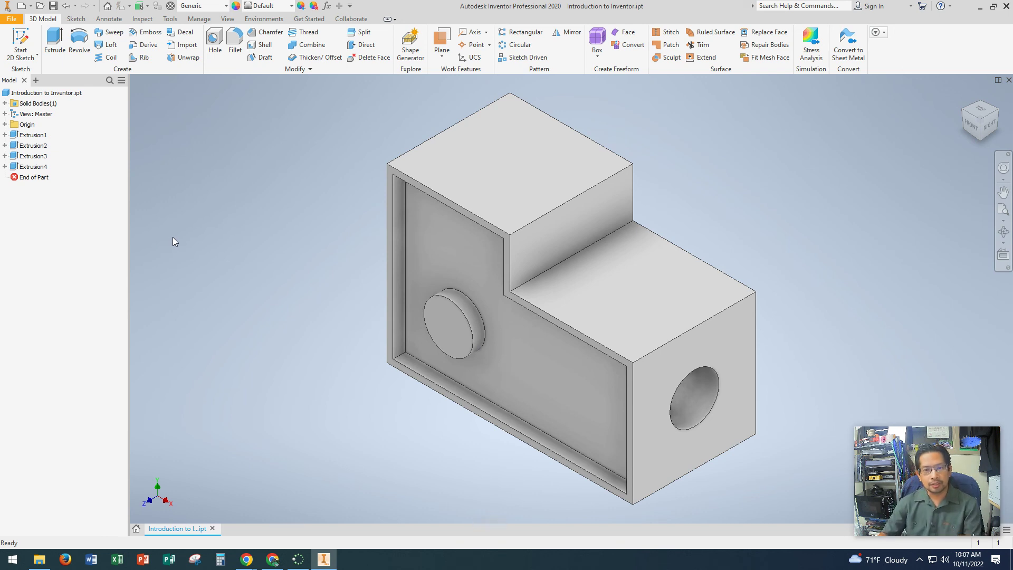
- Expand Extrusion2, Extrusion3 and Extrusion4 in the model tree to show their sketches
left_click(5, 145)
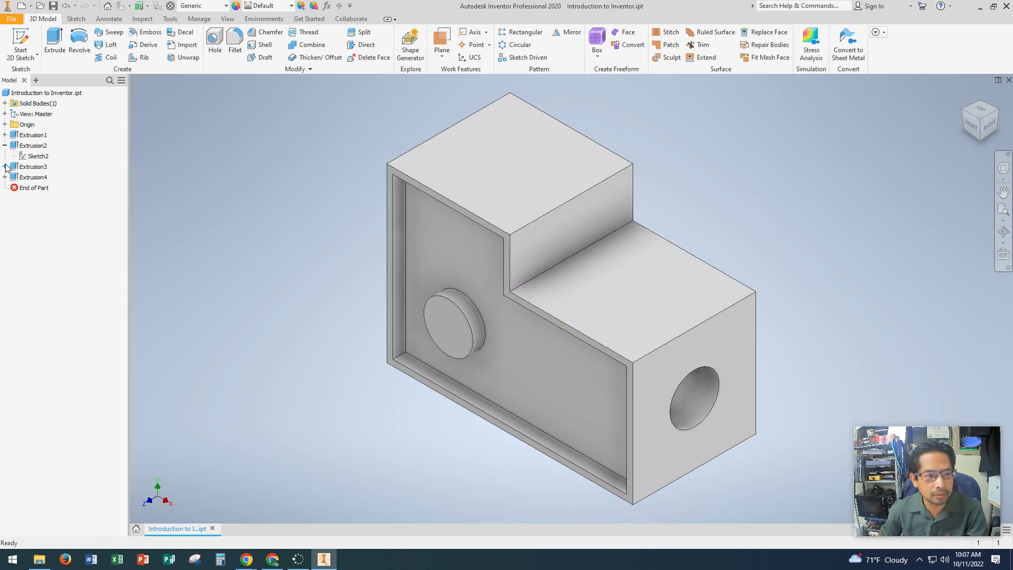
left_click(5, 167)
left_click(5, 188)
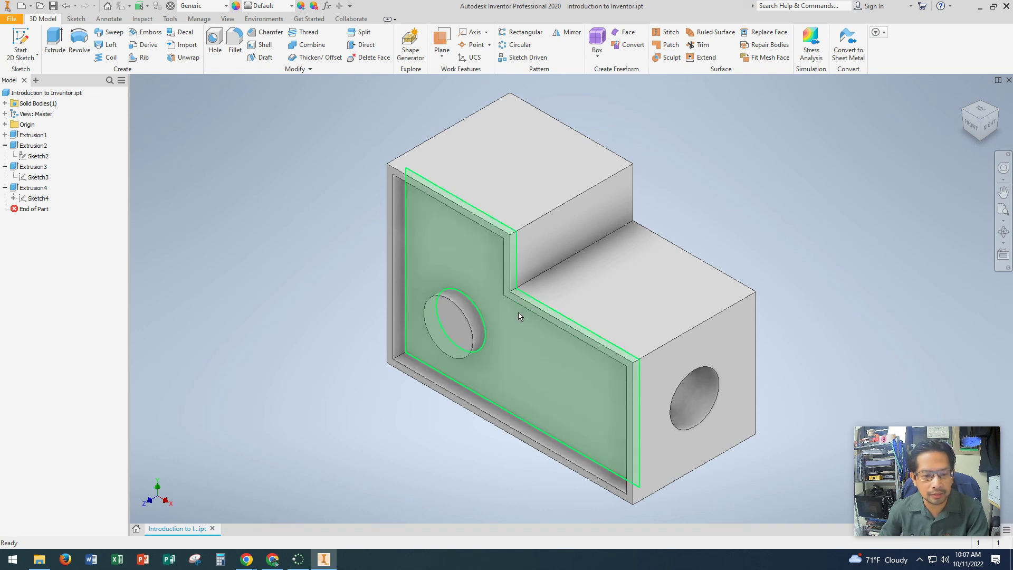
- Switch to Chrome to view the Introduction to Engineering Design course page
left_click(273, 560)
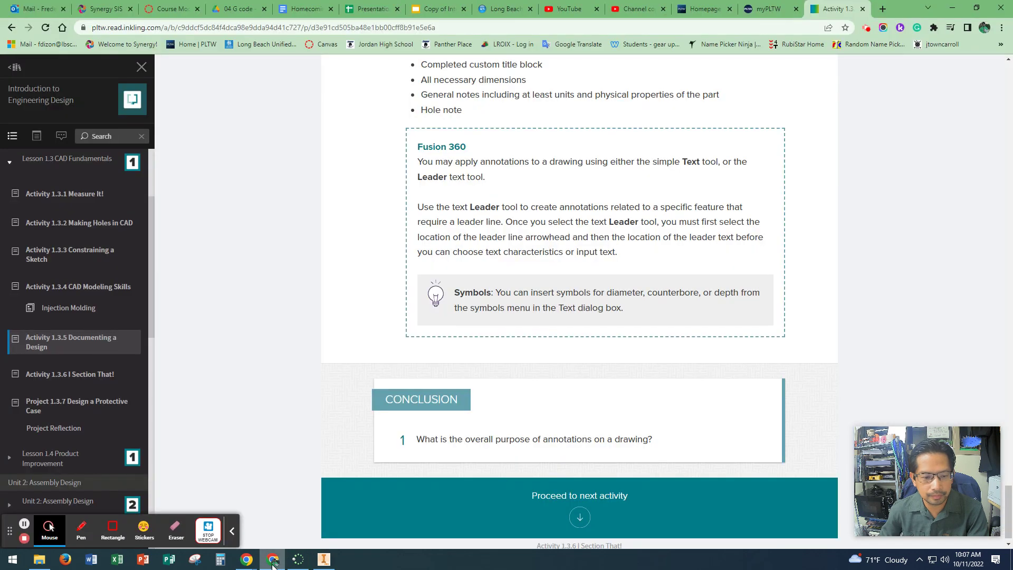